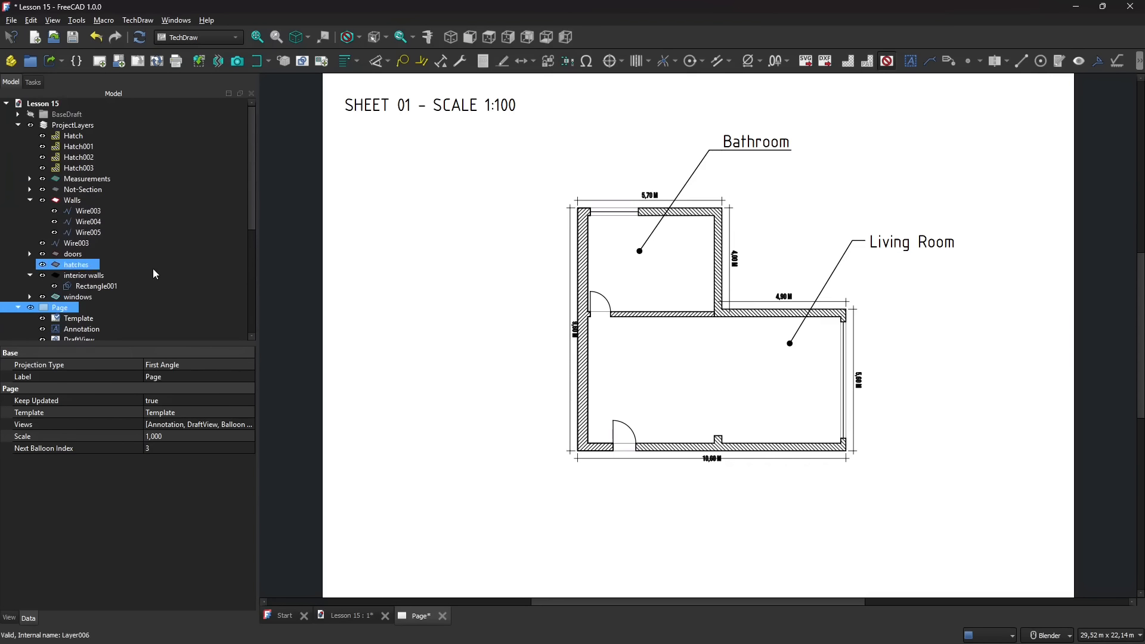
- Switch to the 3D model and delete the upper panel in the wide wall opening beside the short end of the living room
scroll(158, 286, "down", 2)
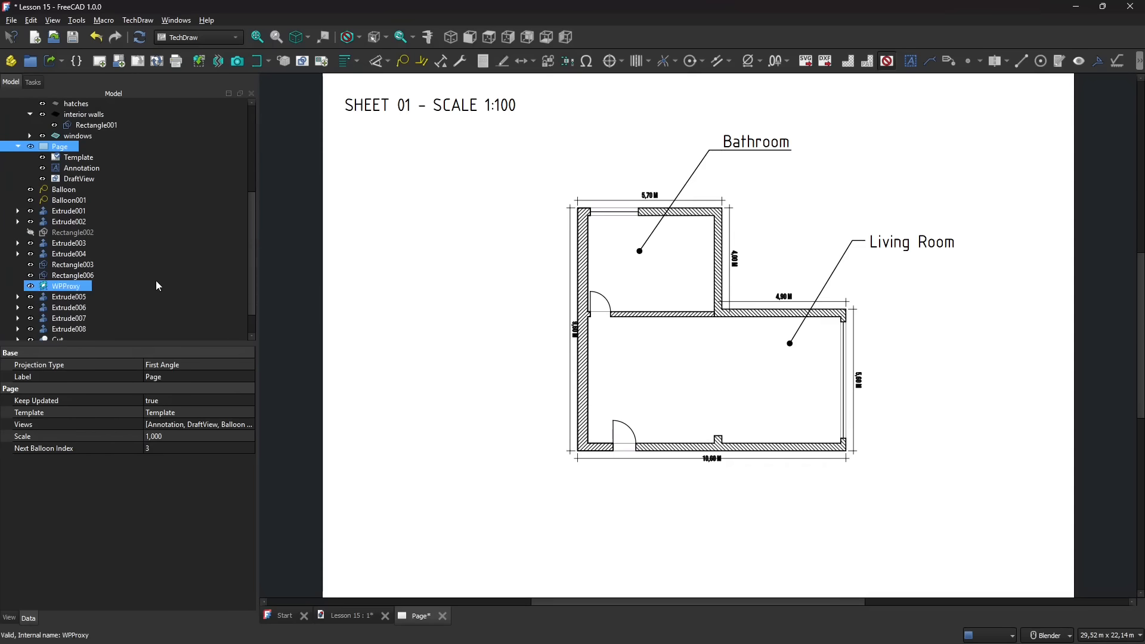
left_click(345, 615)
middle_click_drag(553, 403, 720, 413)
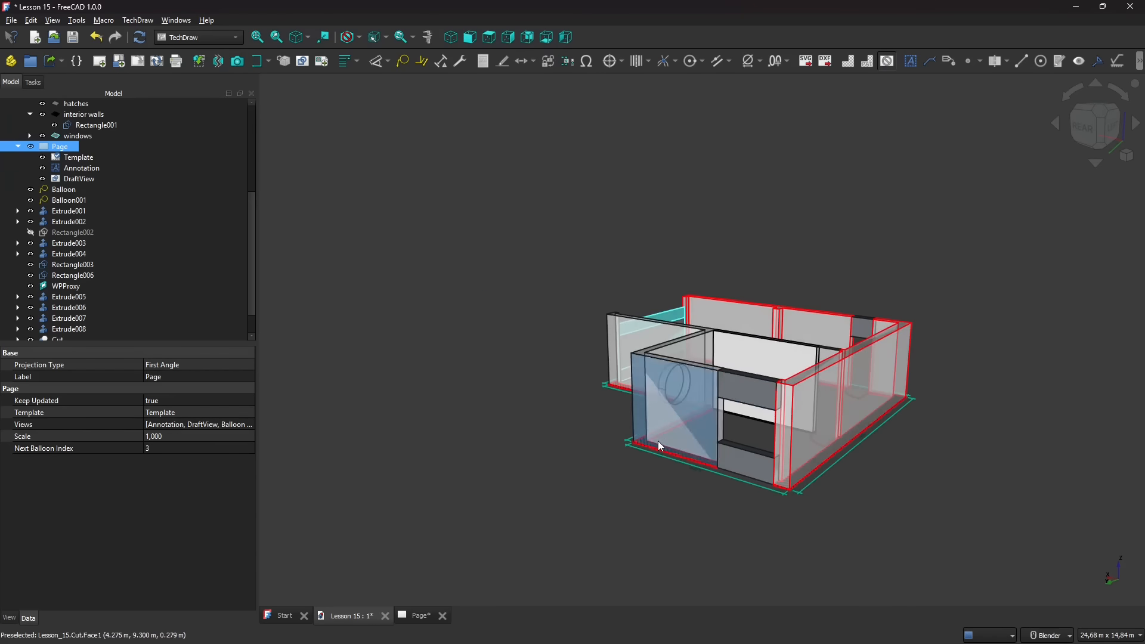
middle_click_drag(660, 446, 611, 449)
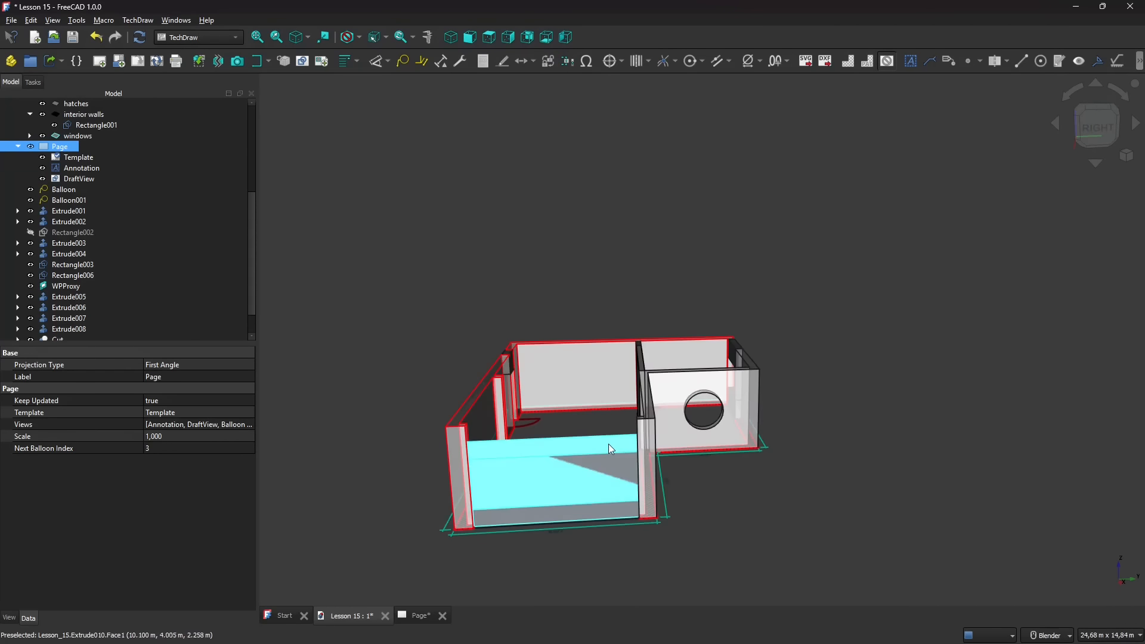
left_click(613, 437)
key("Delete")
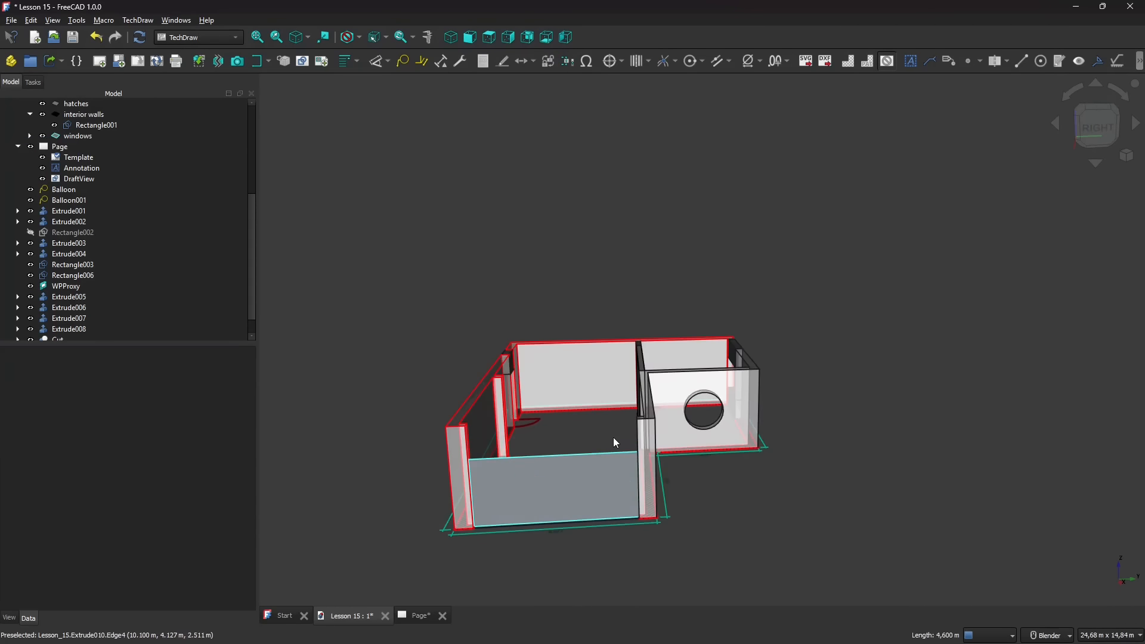
- Select the remaining lower panel in the wide opening to inspect it, and switch to the Part Design workbench
left_click(583, 467)
middle_click_drag(583, 467, 634, 448)
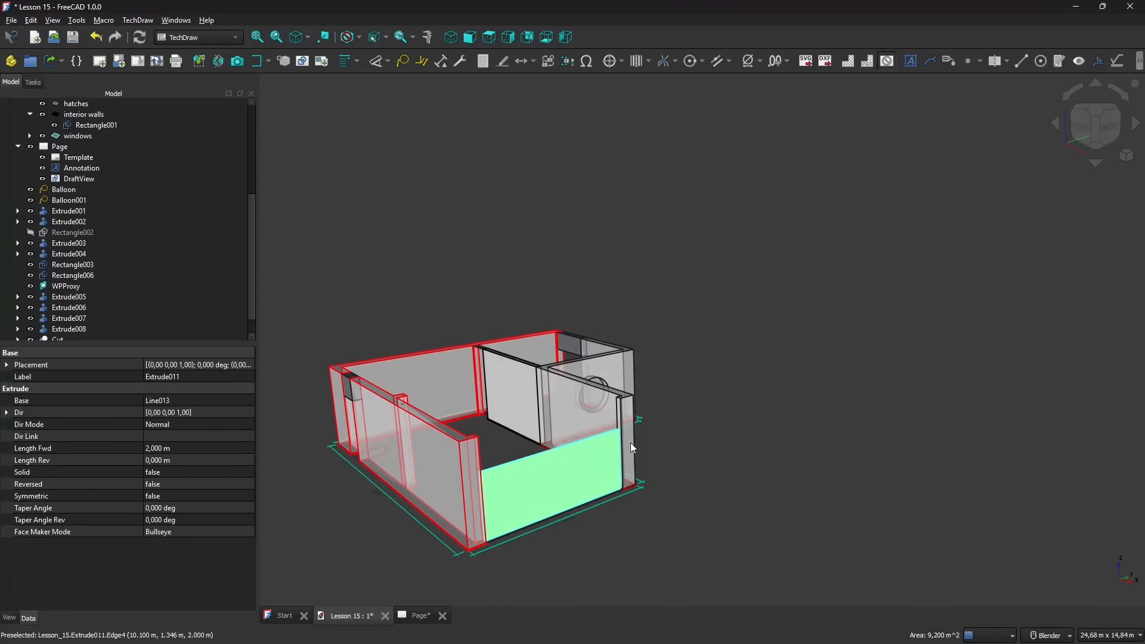
left_click(202, 38)
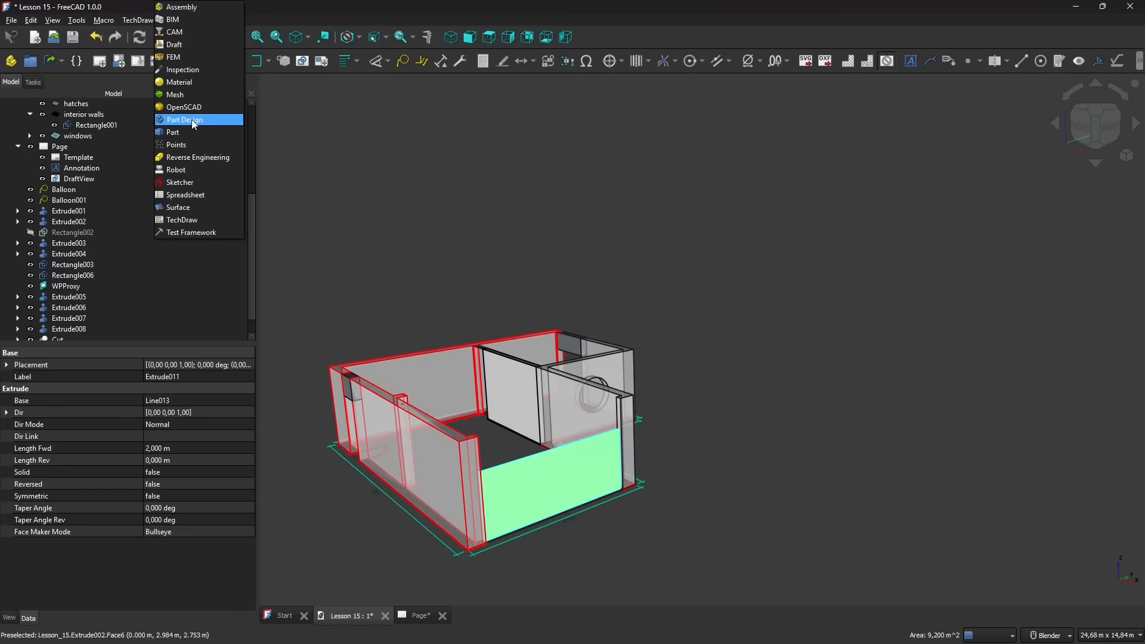
left_click(191, 121)
scroll(560, 207, "up", 2)
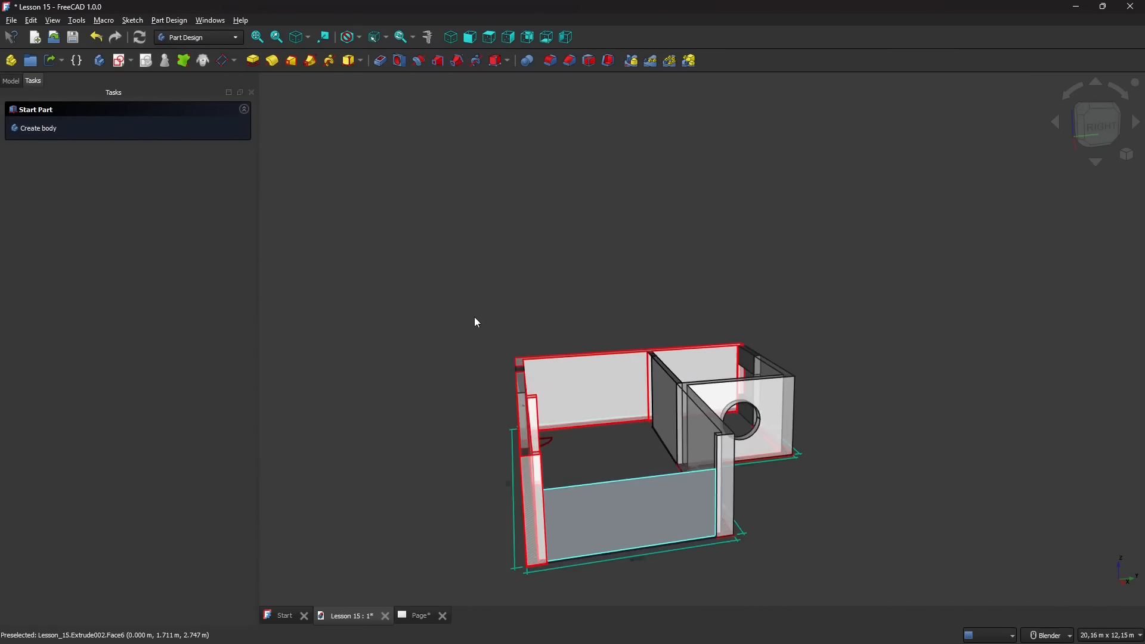
mouse_move(477, 317)
middle_mouse_down()
mouse_move(561, 338)
mouse_move(488, 333)
middle_mouse_up()
- Switch to the Draft workbench and examine its modification tools and the extruded walls from several angles
left_click(180, 38)
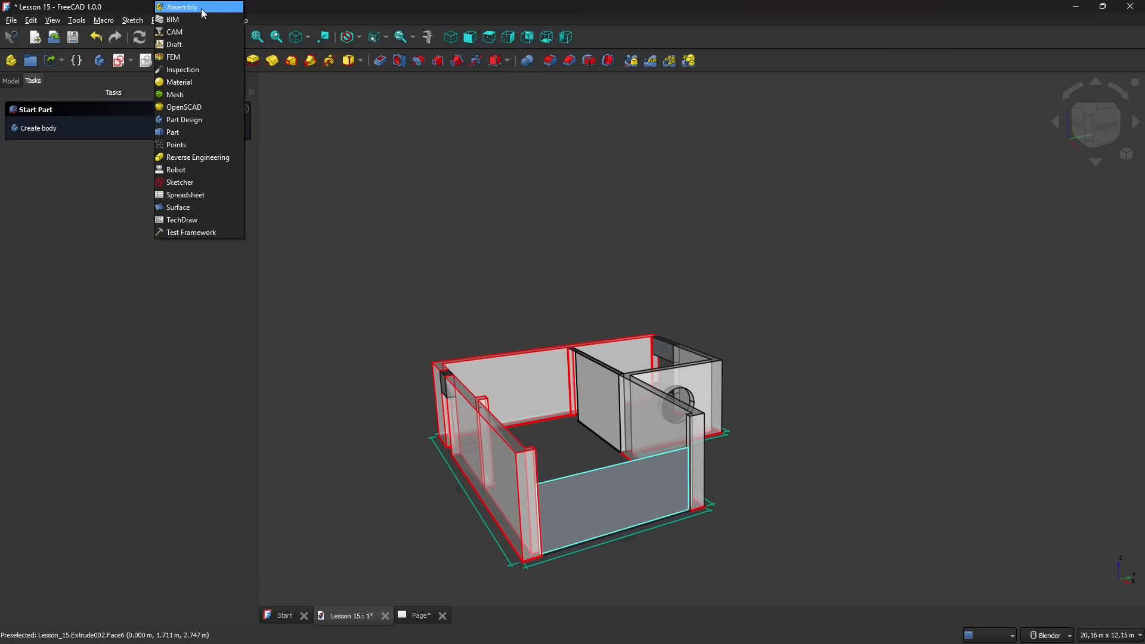
left_click(185, 44)
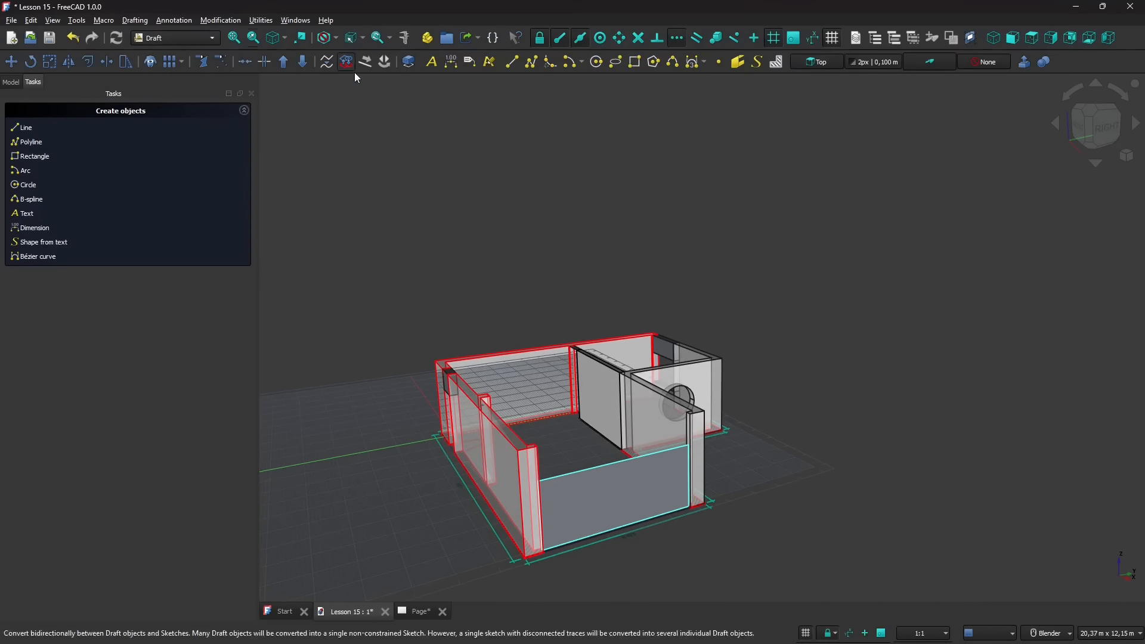
middle_click_drag(527, 326, 602, 317)
scroll(602, 317, "down", 3)
scroll(430, 361, "up", 3)
scroll(565, 416, "up", 1)
middle_click_drag(565, 416, 565, 367)
scroll(560, 310, "down", 2)
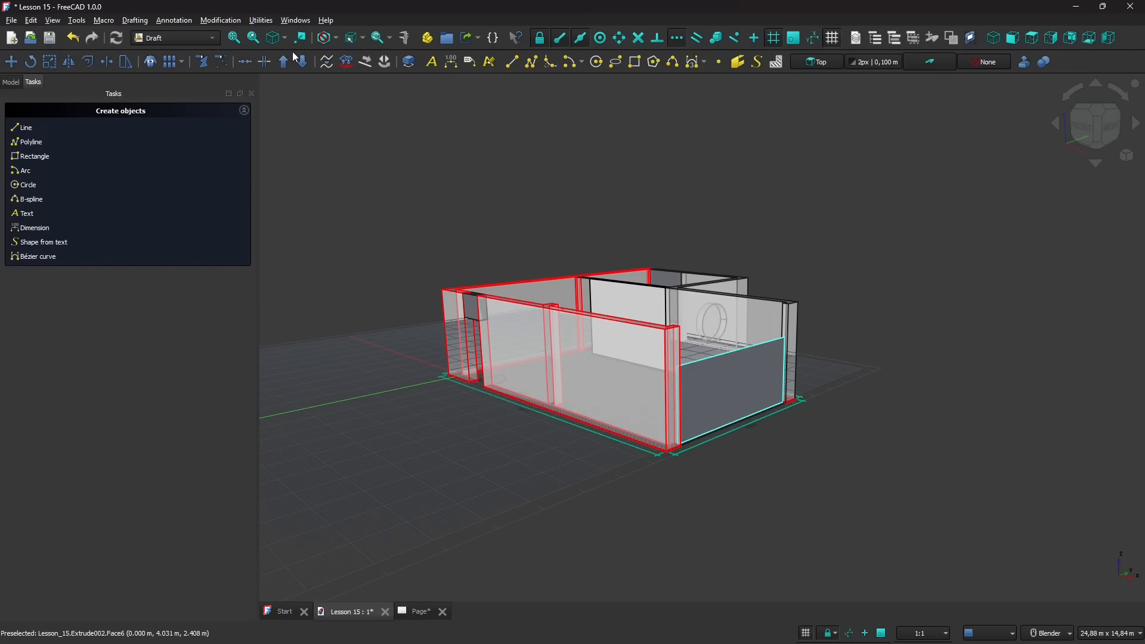
mouse_move(506, 323)
middle_mouse_down()
mouse_move(659, 340)
mouse_move(519, 378)
mouse_move(480, 357)
mouse_move(471, 319)
mouse_move(507, 316)
middle_mouse_up()
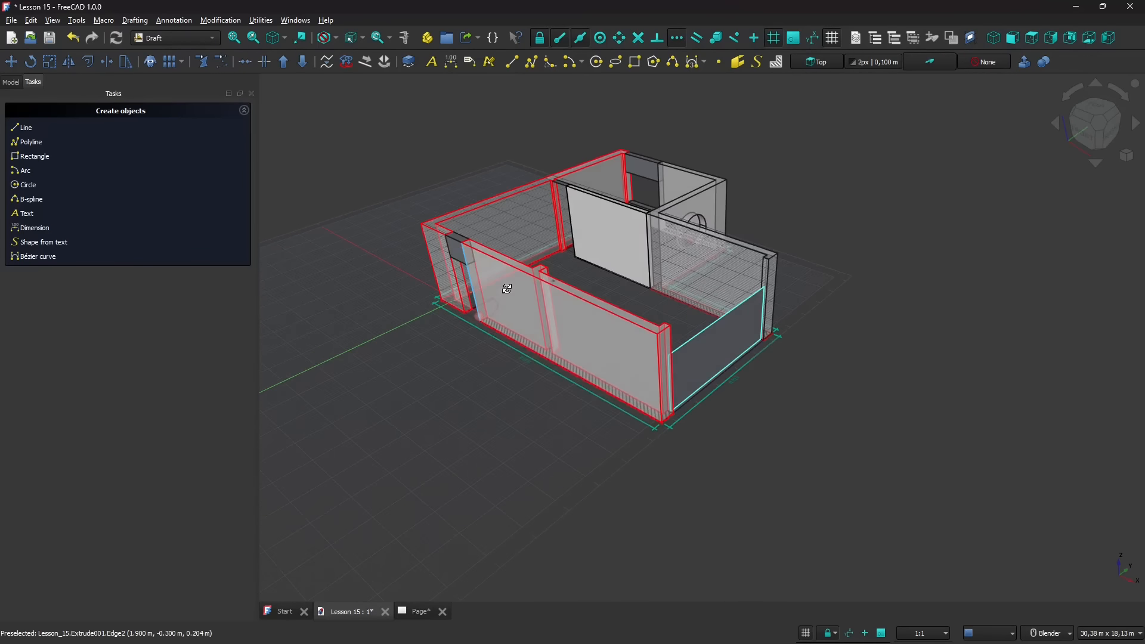
- Switch to the Part workbench and look at its Extrude tool
left_click(174, 38)
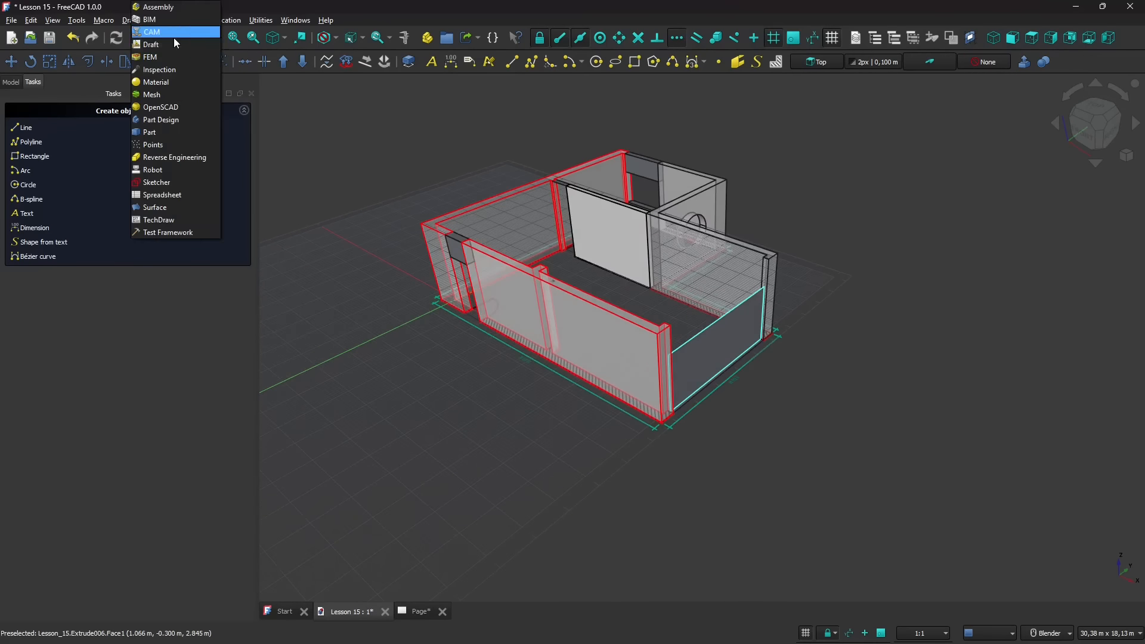
left_click(156, 132)
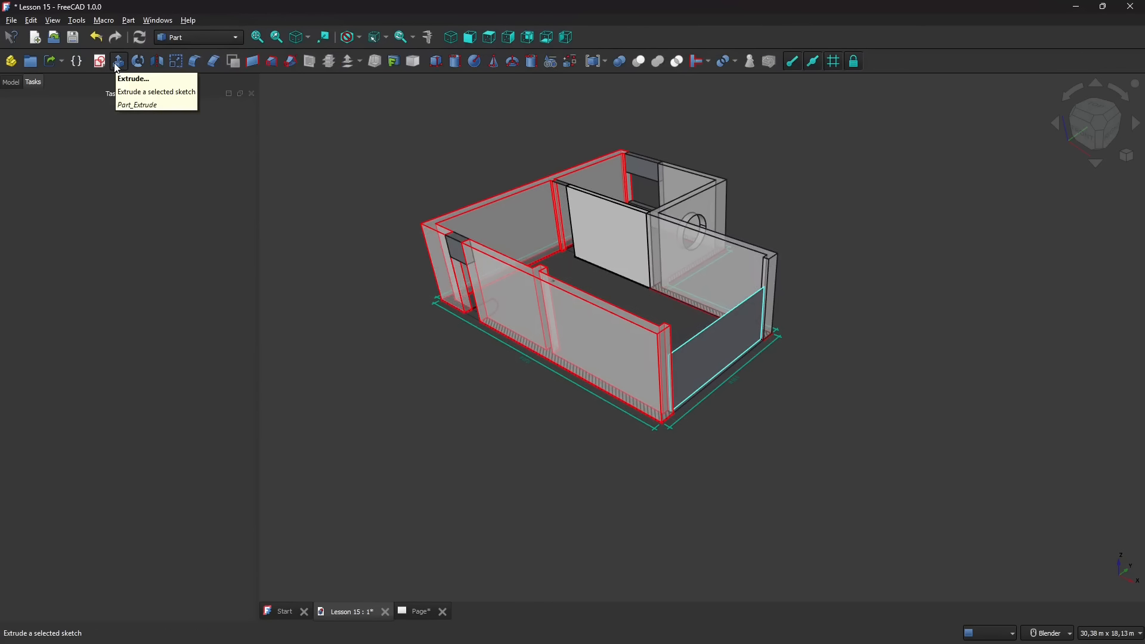
mouse_move(485, 325)
middle_mouse_down()
mouse_move(512, 312)
mouse_move(497, 312)
mouse_move(524, 263)
mouse_move(503, 360)
mouse_move(537, 358)
mouse_move(472, 369)
mouse_move(445, 399)
mouse_move(478, 365)
mouse_move(478, 389)
mouse_move(467, 399)
mouse_move(466, 325)
middle_mouse_up()
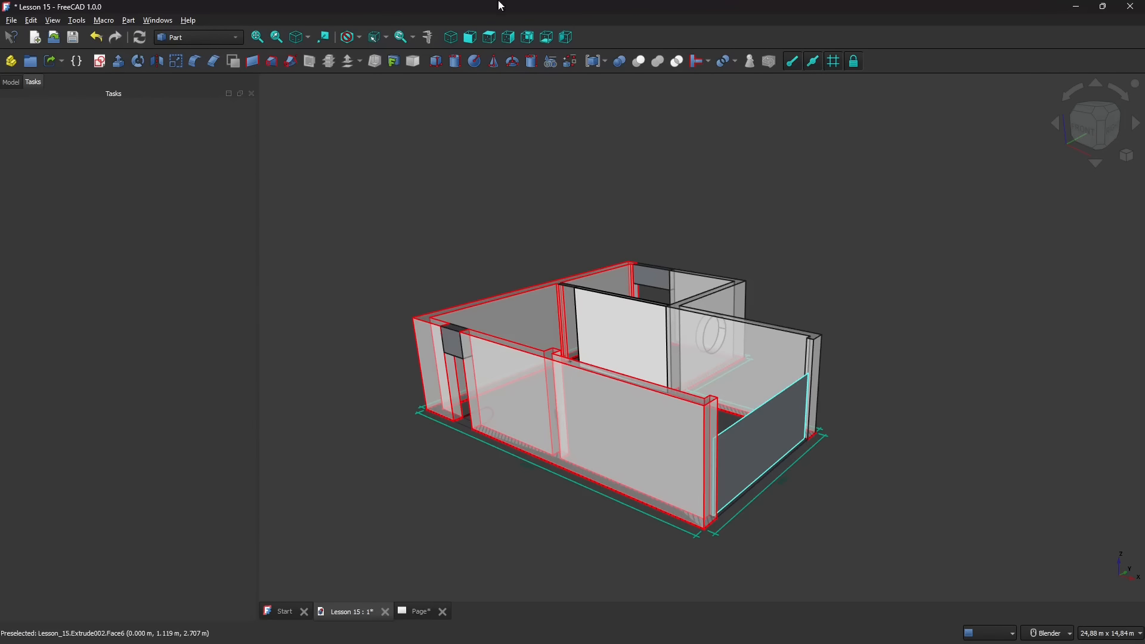
- Return to the Draft workbench and view the building from its front corner
left_click(162, 37)
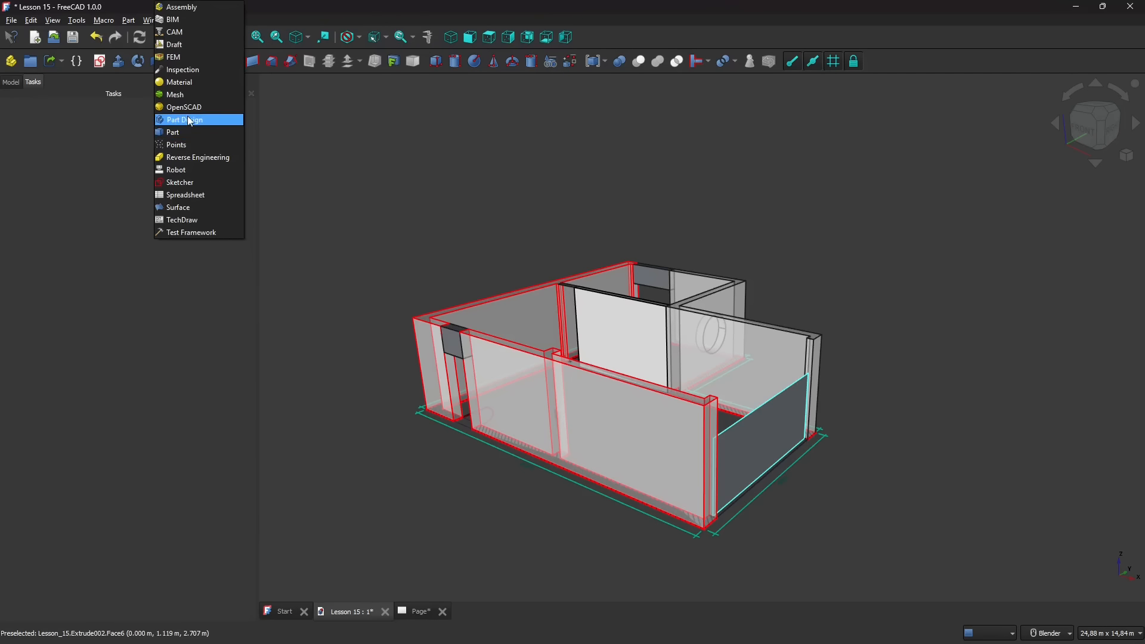
left_click(179, 45)
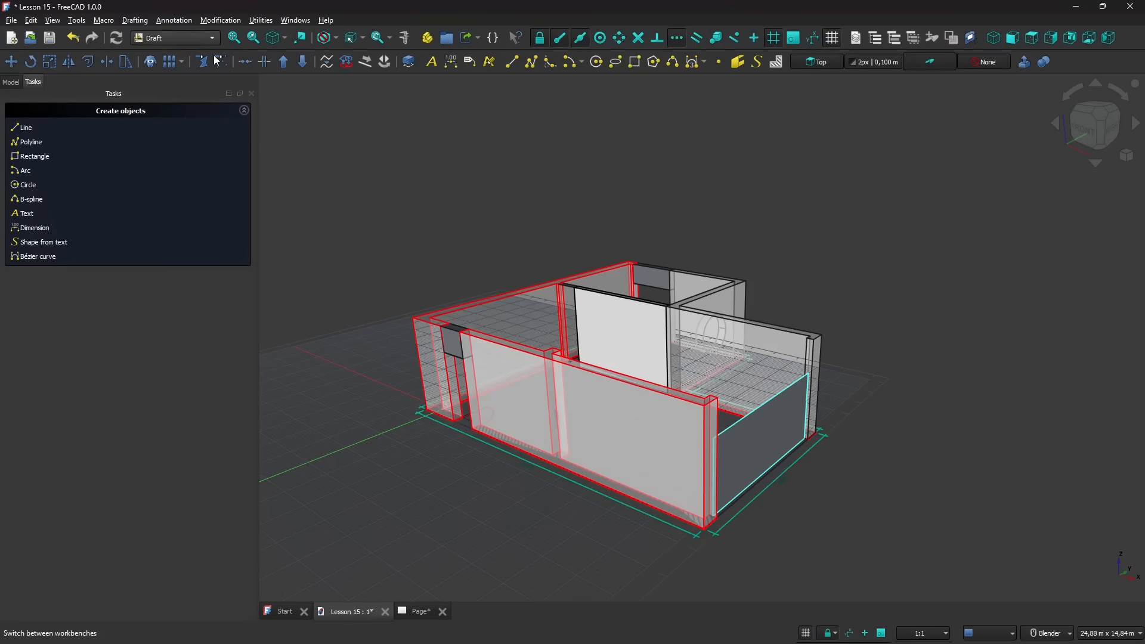
mouse_move(592, 248)
middle_mouse_down()
mouse_move(630, 256)
mouse_move(596, 248)
middle_mouse_up()
middle_click_drag(476, 303, 554, 261)
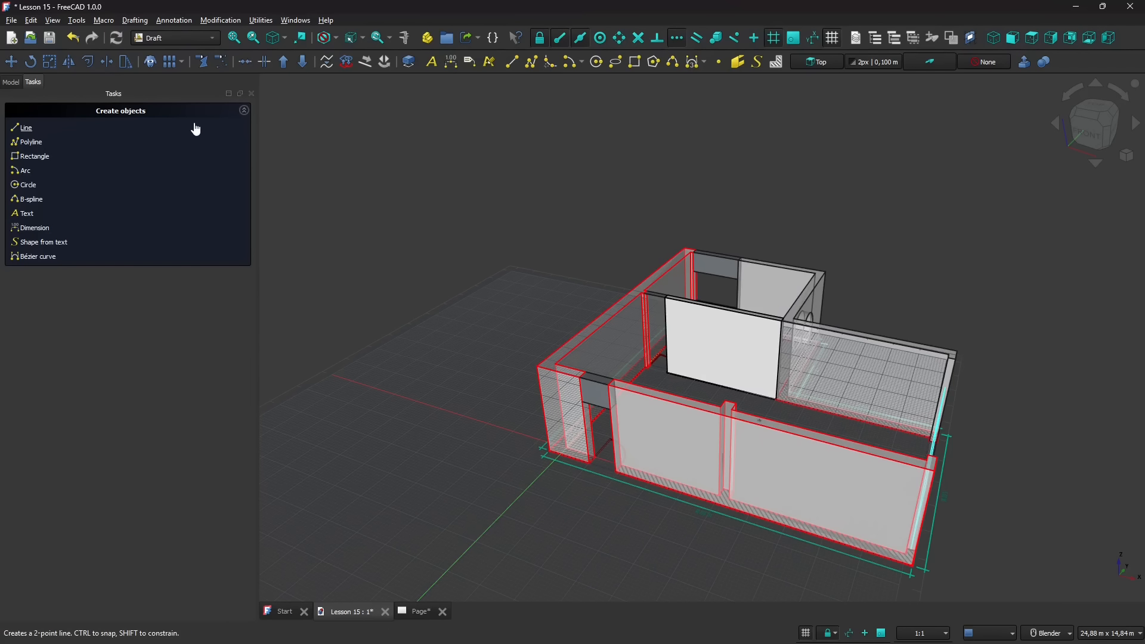
middle_click_drag(538, 311, 583, 315)
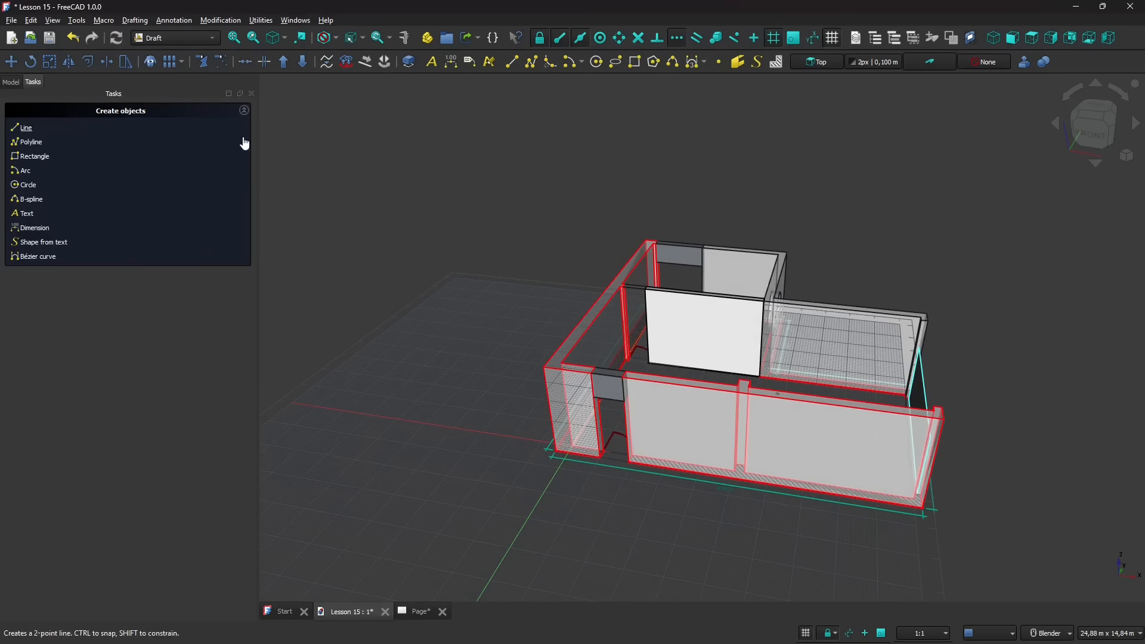
middle_click_drag(511, 382, 452, 351)
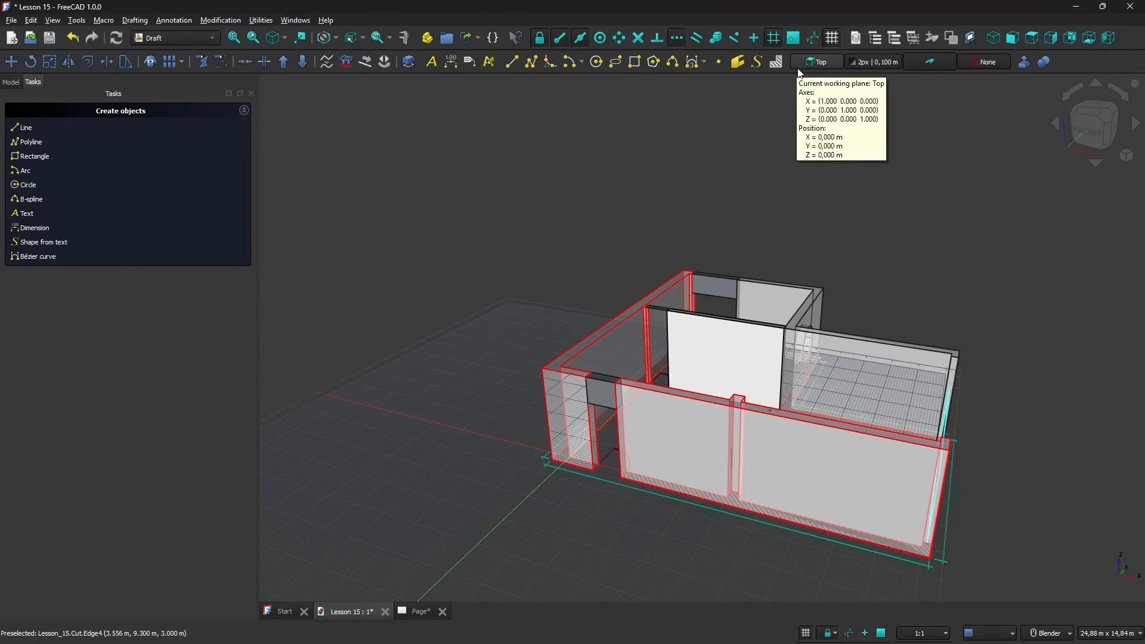
- Hide the custom 3D toolbar and open an enlarged Customize dialog
right_click(1068, 62)
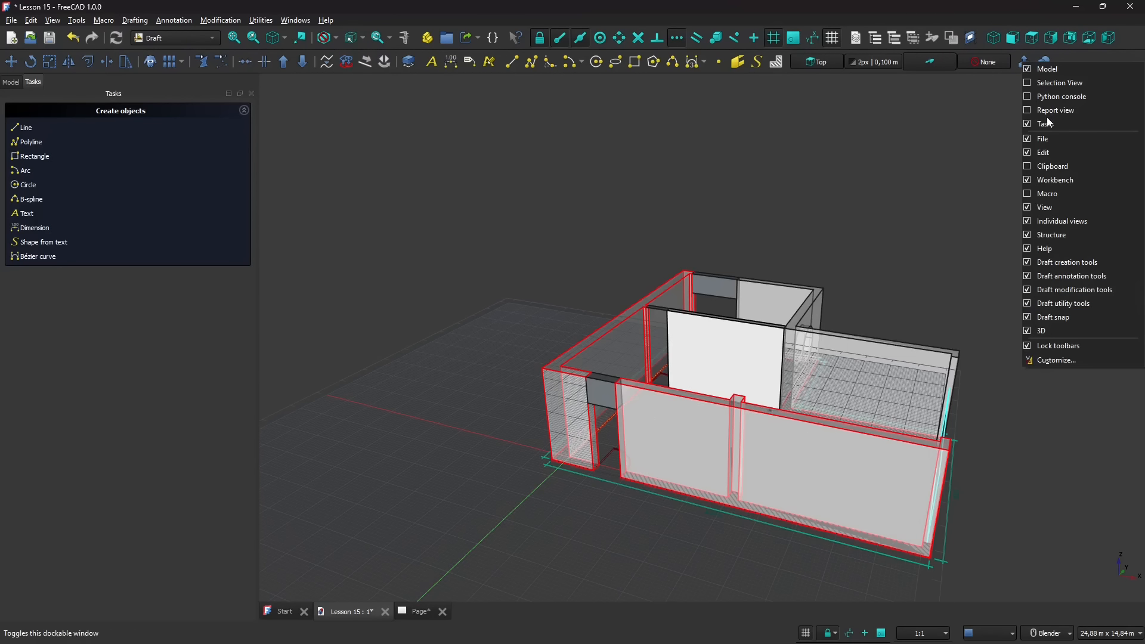
left_click(1042, 332)
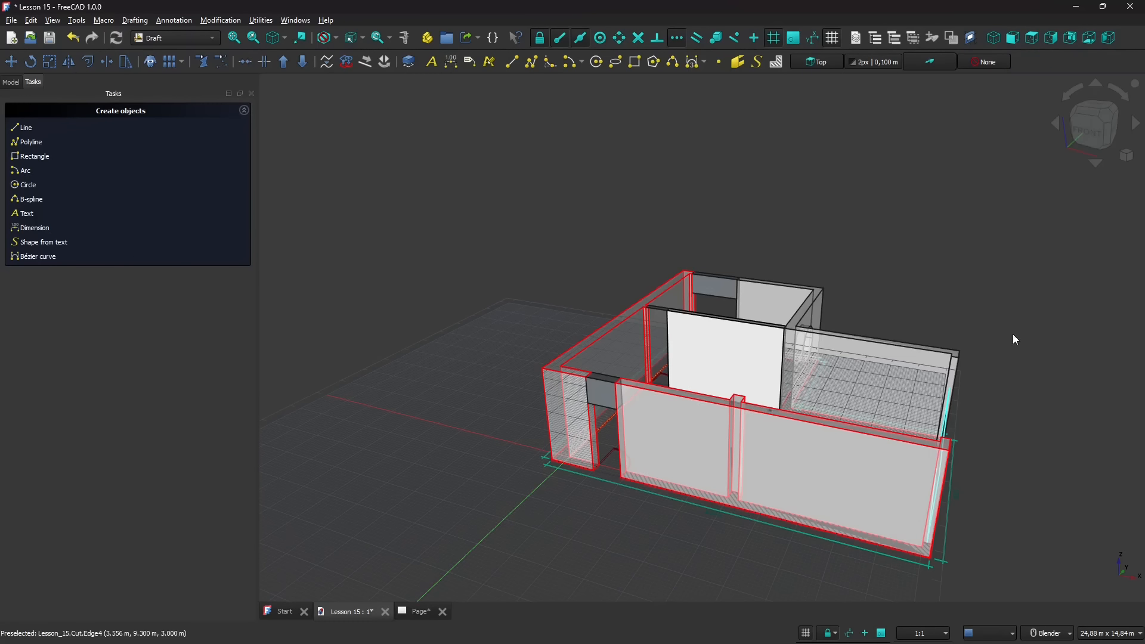
right_click(1020, 66)
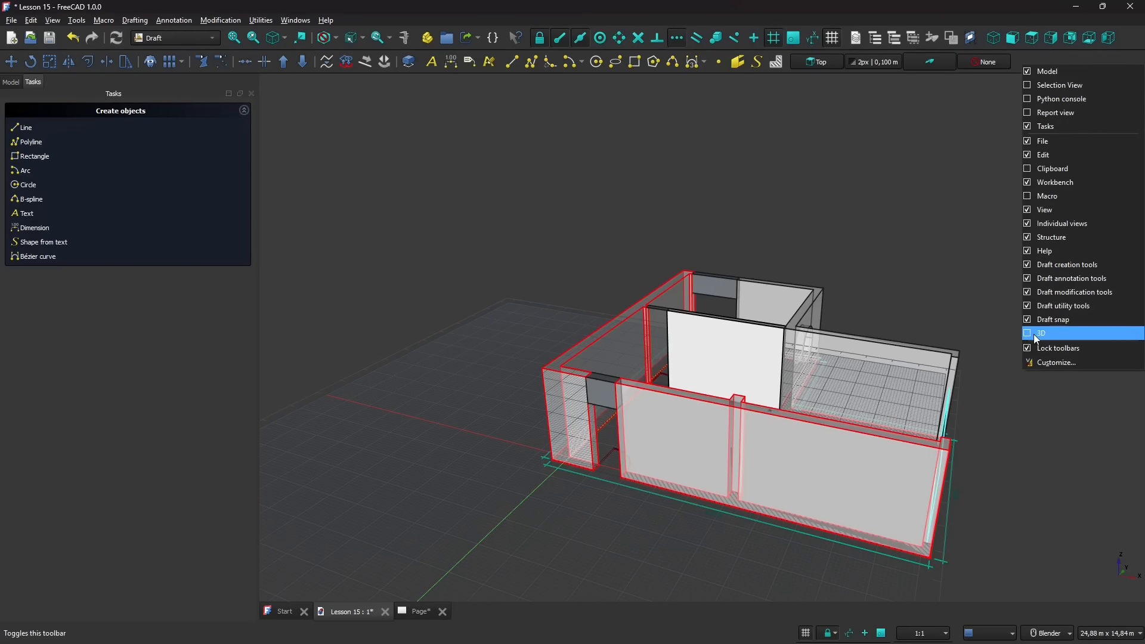
left_click(1043, 364)
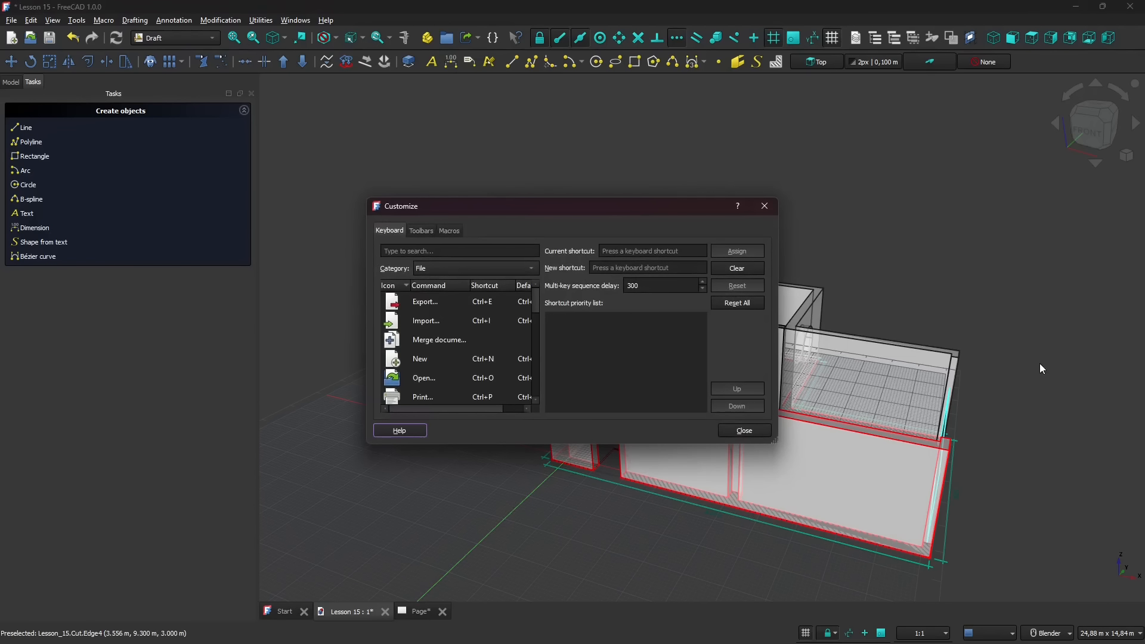
left_click_drag(605, 198, 605, 112)
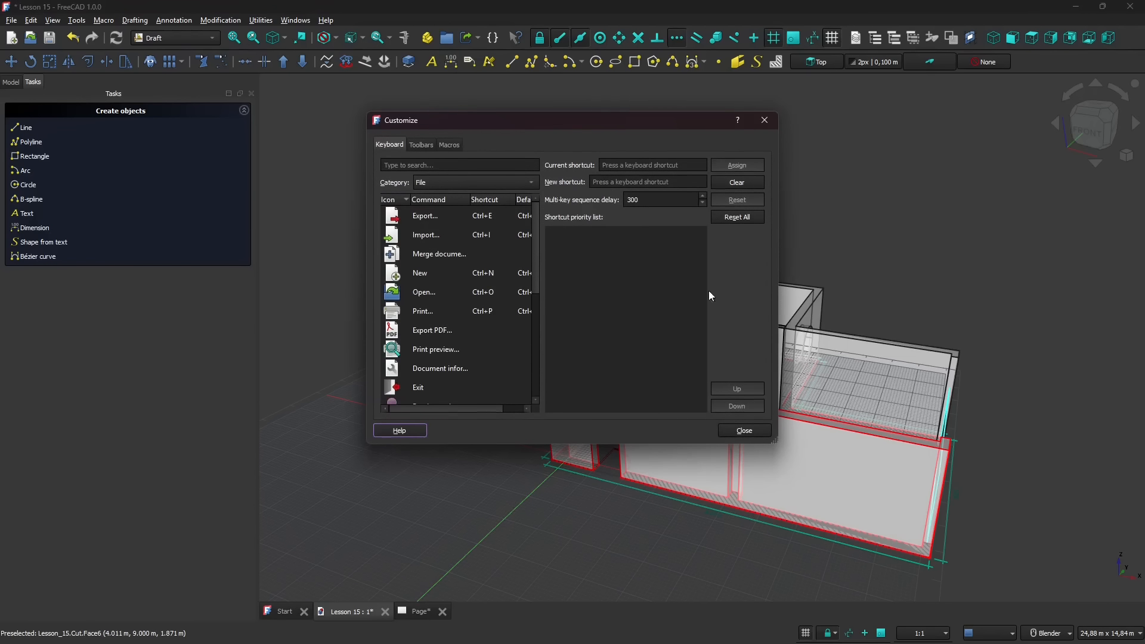
left_click_drag(774, 446, 1040, 496)
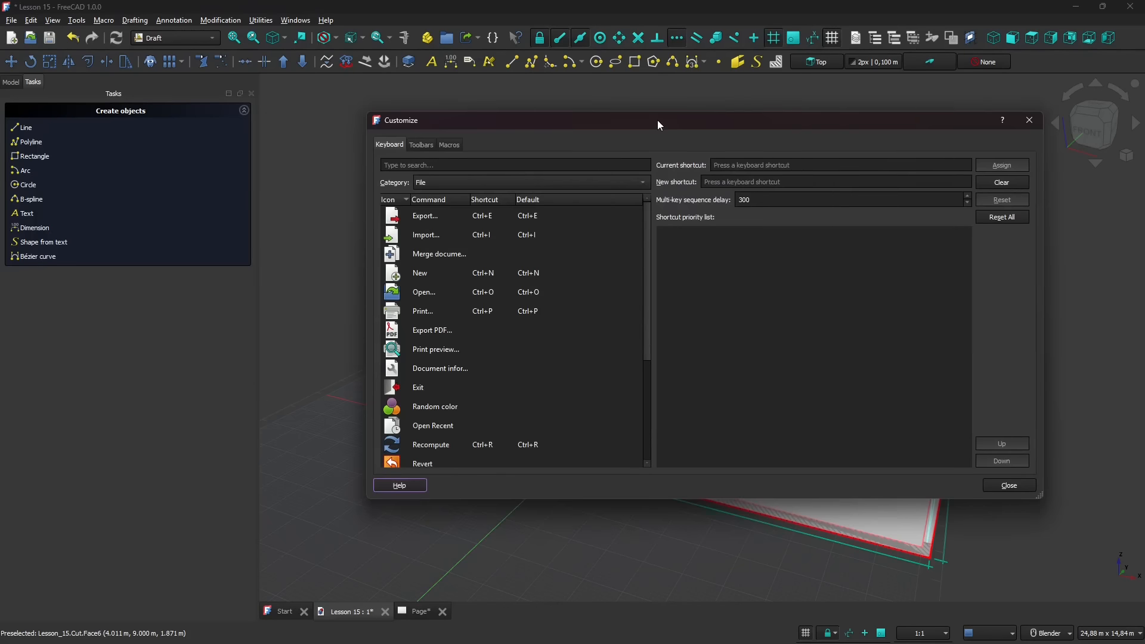
left_click_drag(658, 124, 575, 124)
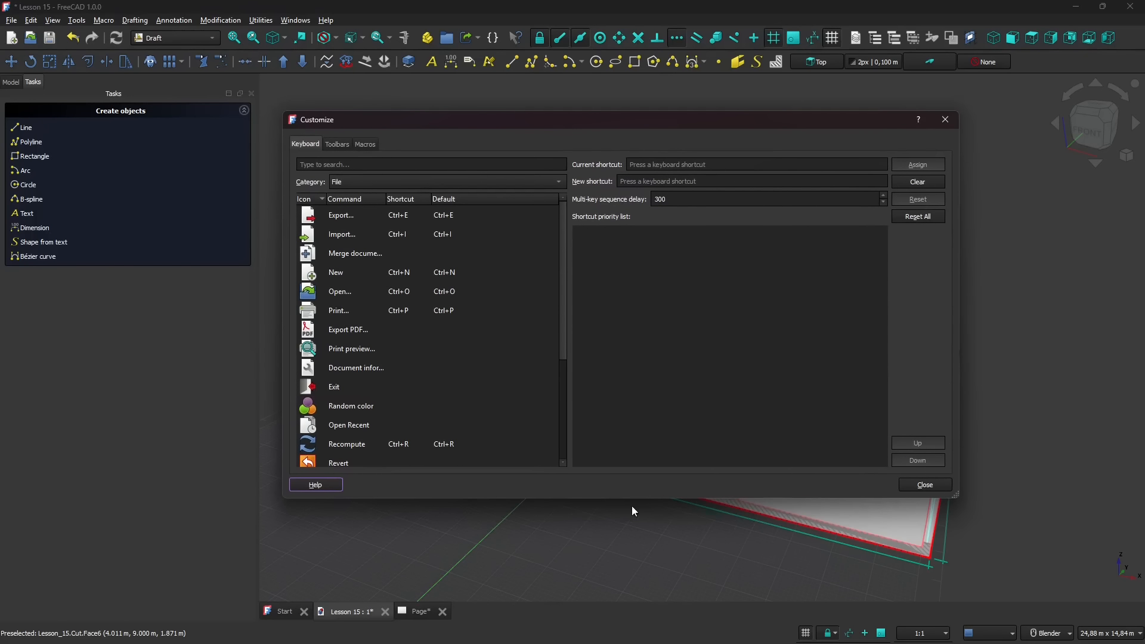
- Look through the File keyboard commands and compare the custom toolbars defined for Global and for the Draft workbench
scroll(453, 382, "down", 3)
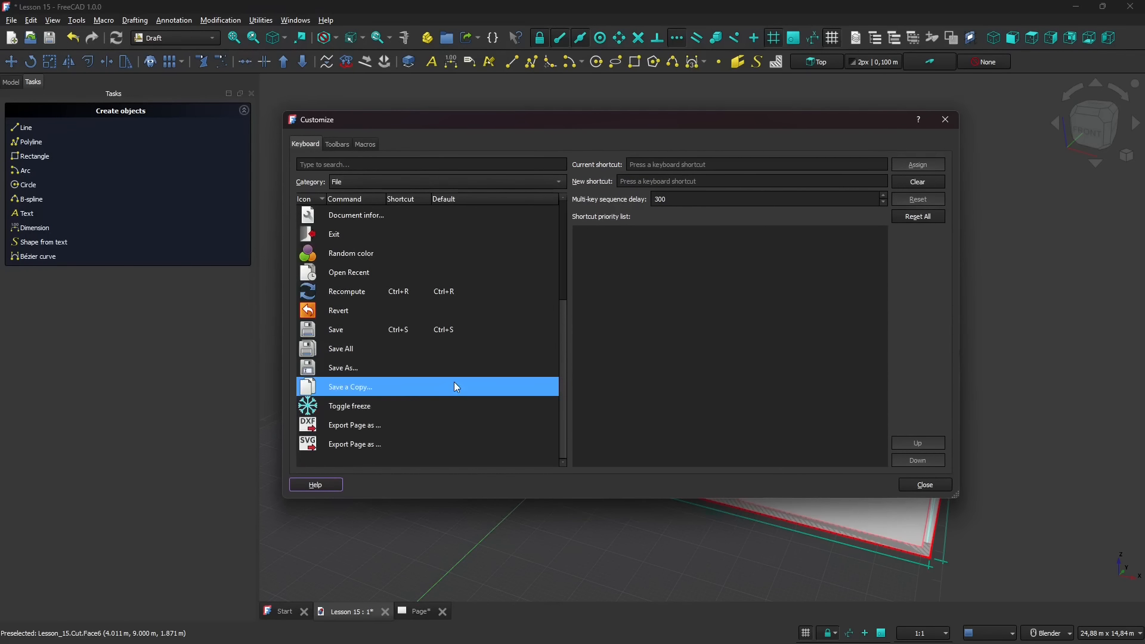
scroll(451, 384, "up", 3)
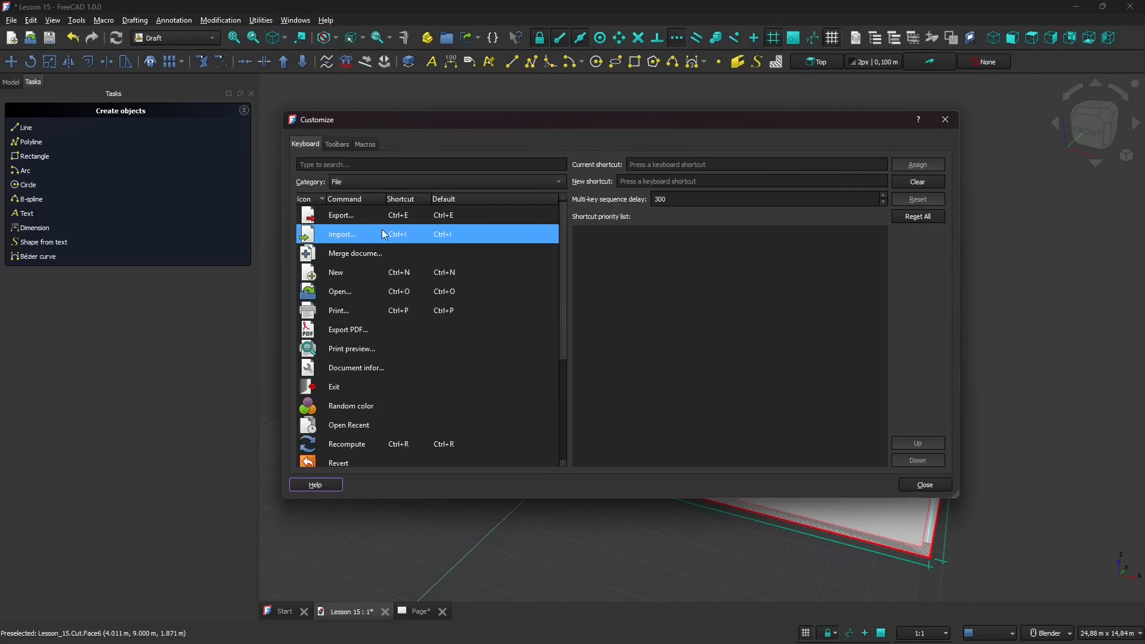
left_click(340, 146)
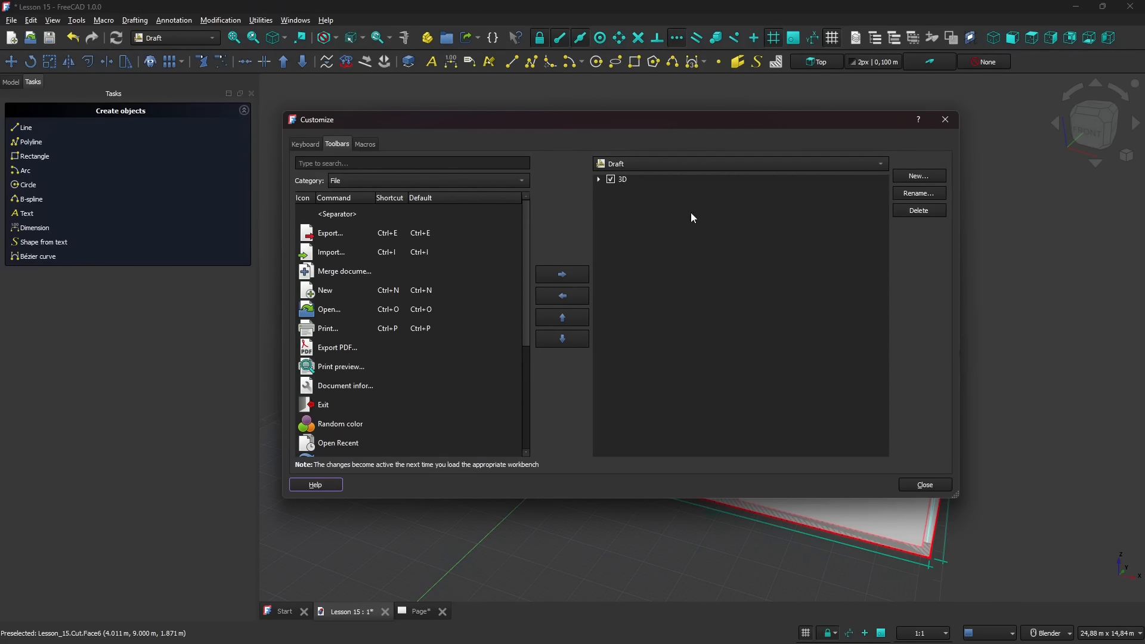
left_click(625, 165)
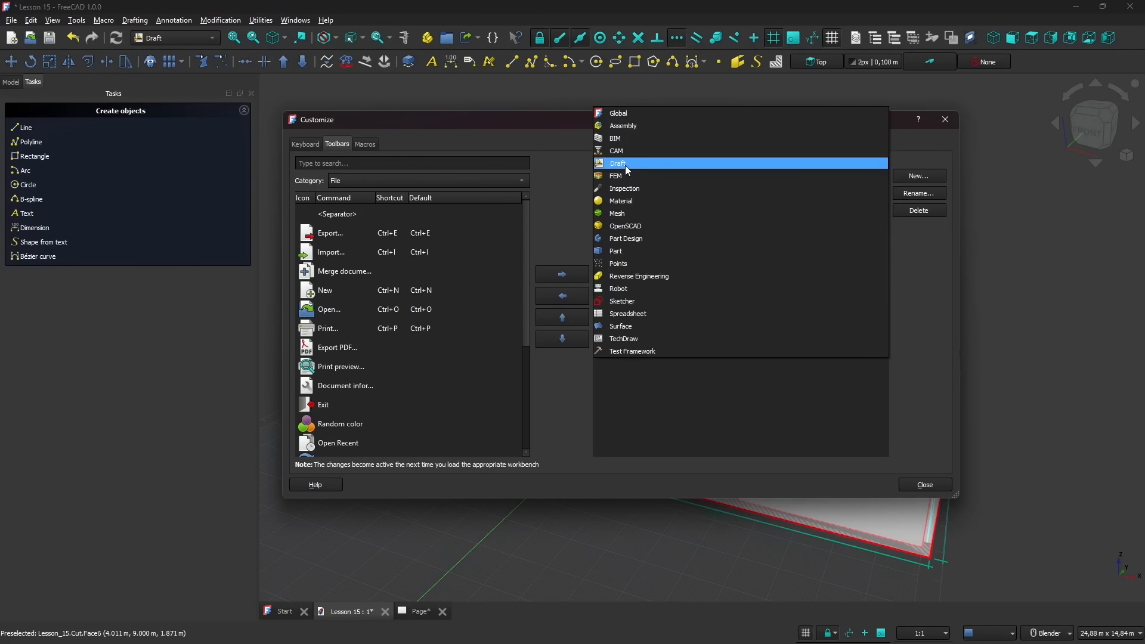
left_click(619, 111)
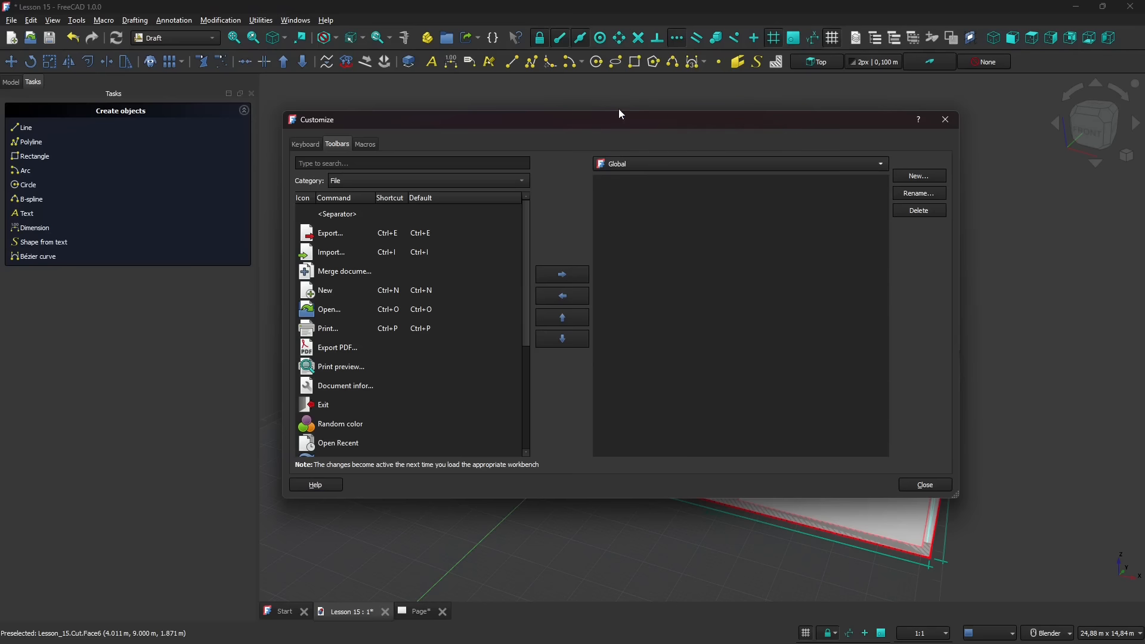
left_click(612, 167)
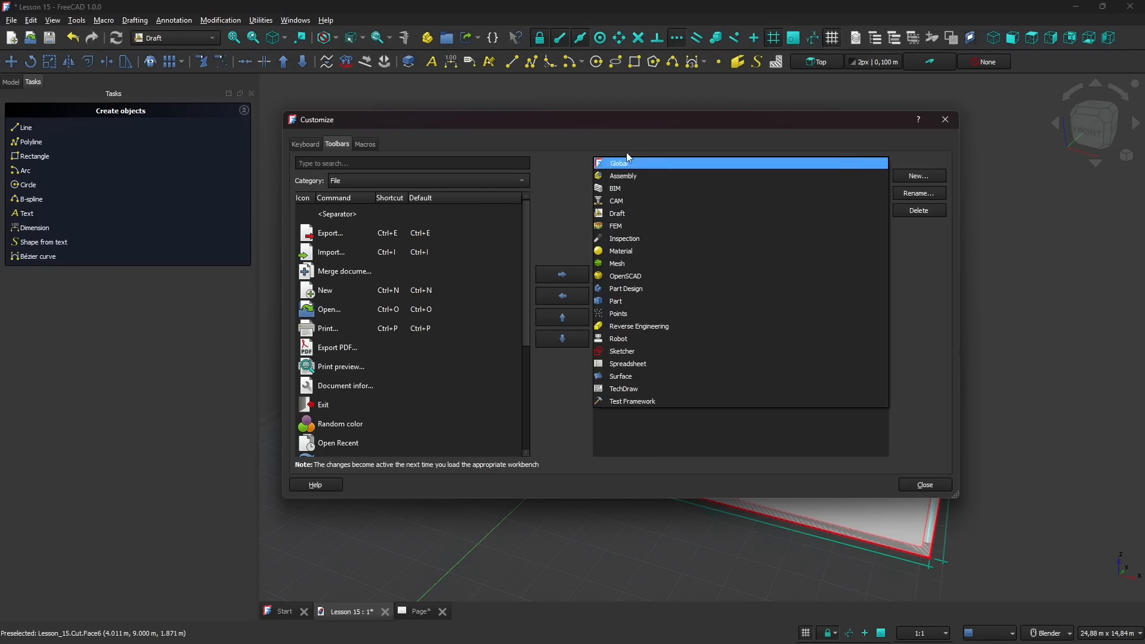
left_click(617, 214)
- Delete the custom 3D toolbar from the Draft workbench, close the customization settings and check the list of available toolbars
left_click(620, 180)
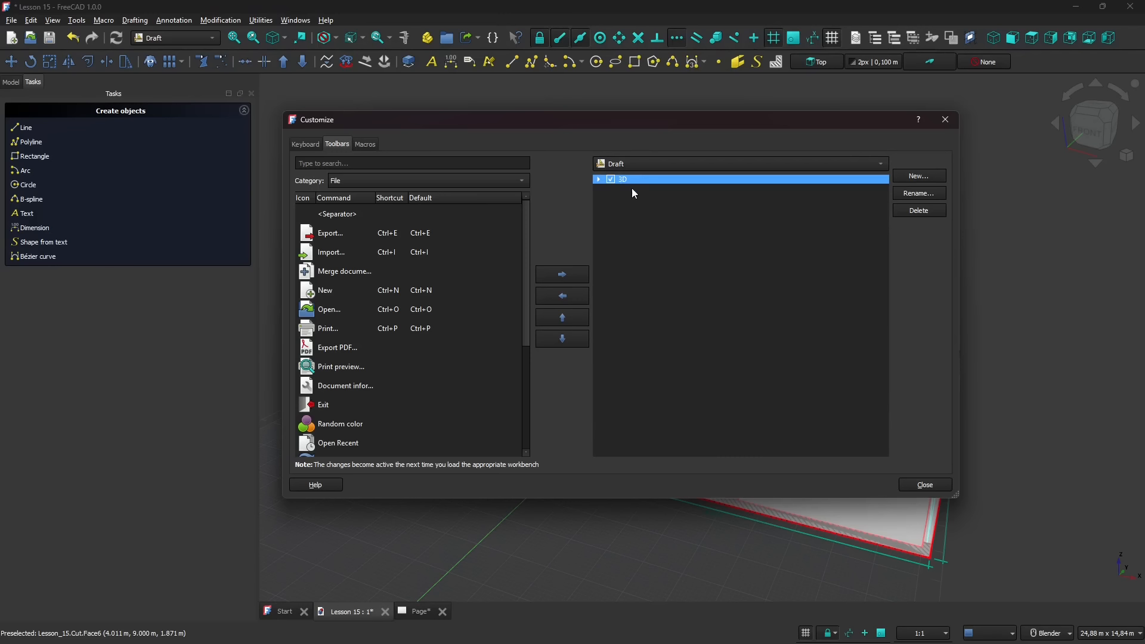
left_click(906, 210)
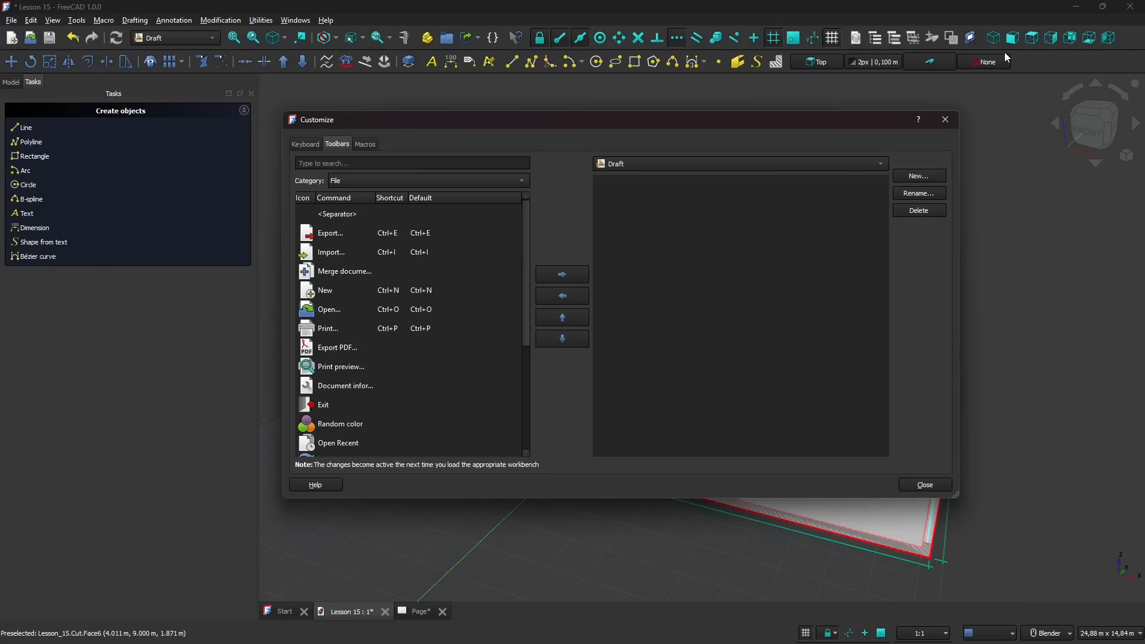
left_click(924, 485)
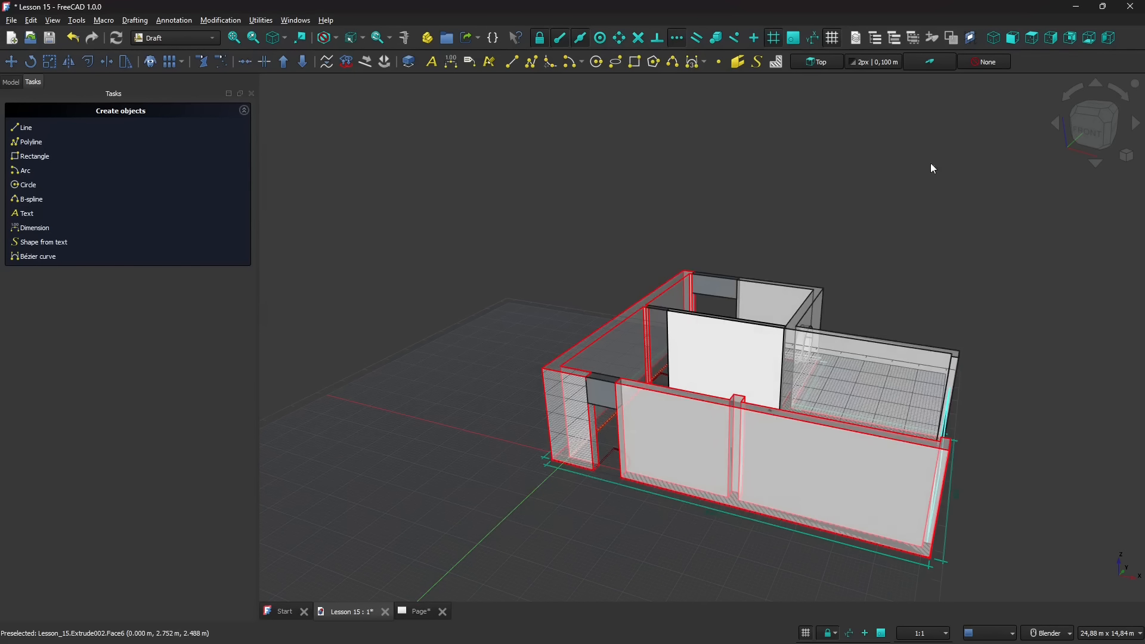
right_click(1021, 67)
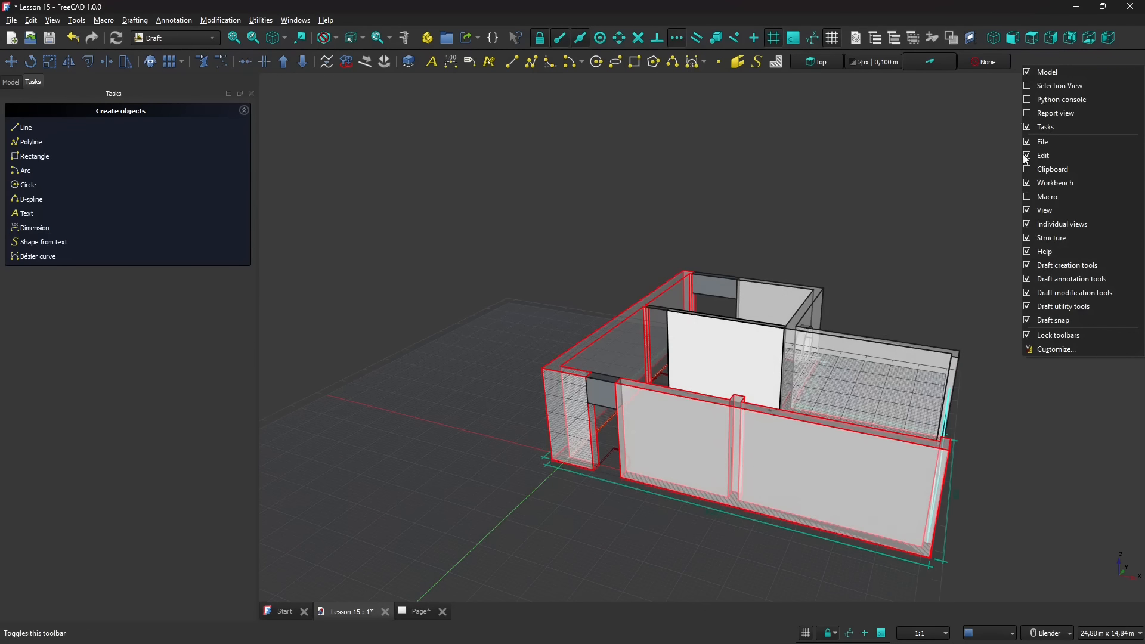
left_click(1029, 58)
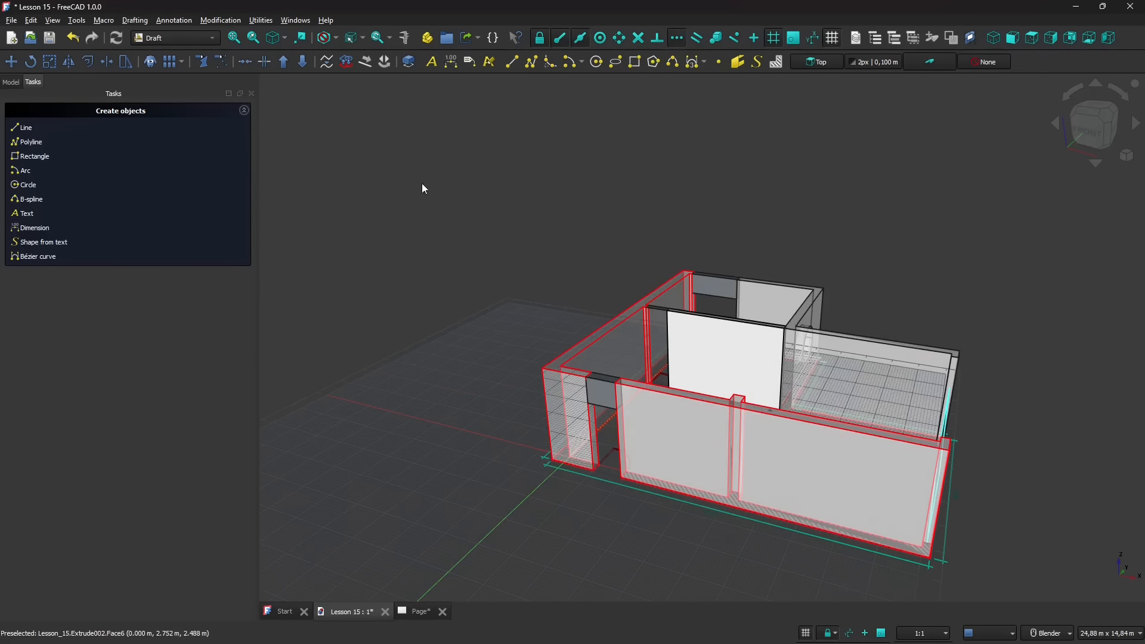
scroll(421, 183, "down", 2)
scroll(613, 291, "up", 1)
scroll(634, 301, "up", 1)
middle_click_drag(633, 302, 664, 305)
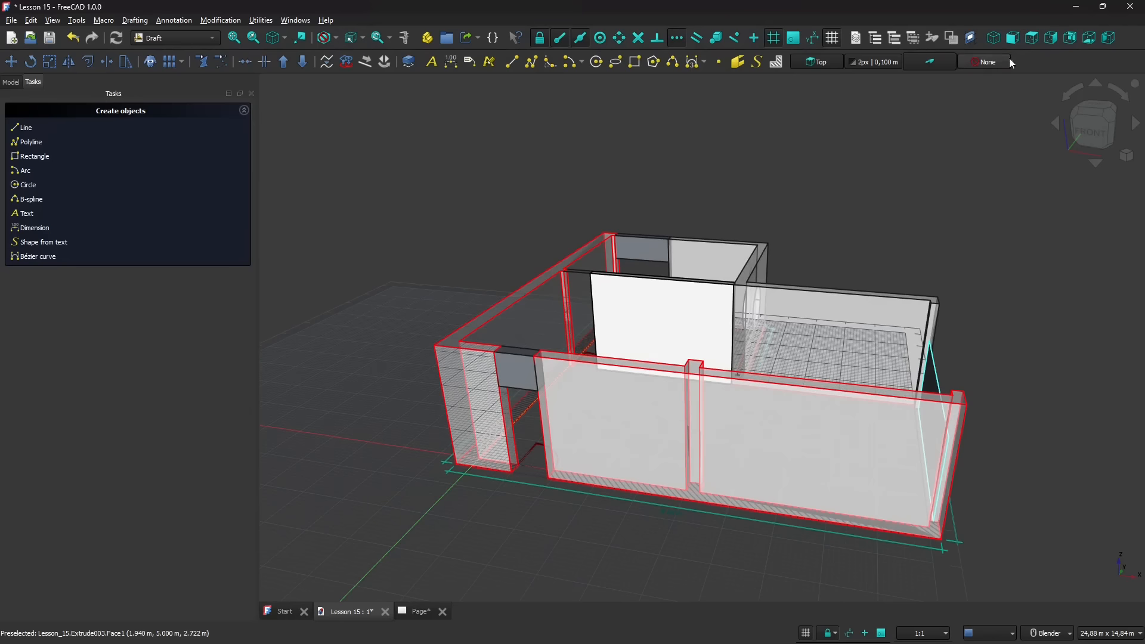
right_click(1029, 70)
left_click(159, 35)
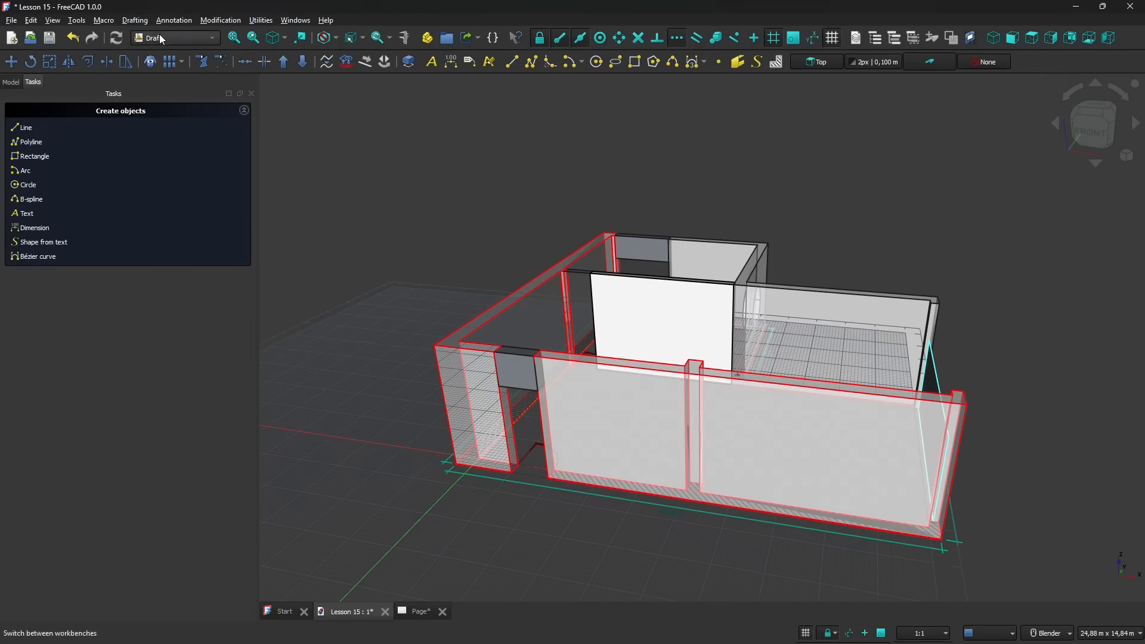
- Open an enlarged Customize dialog showing the custom toolbars of the Draft workbench
left_click(77, 23)
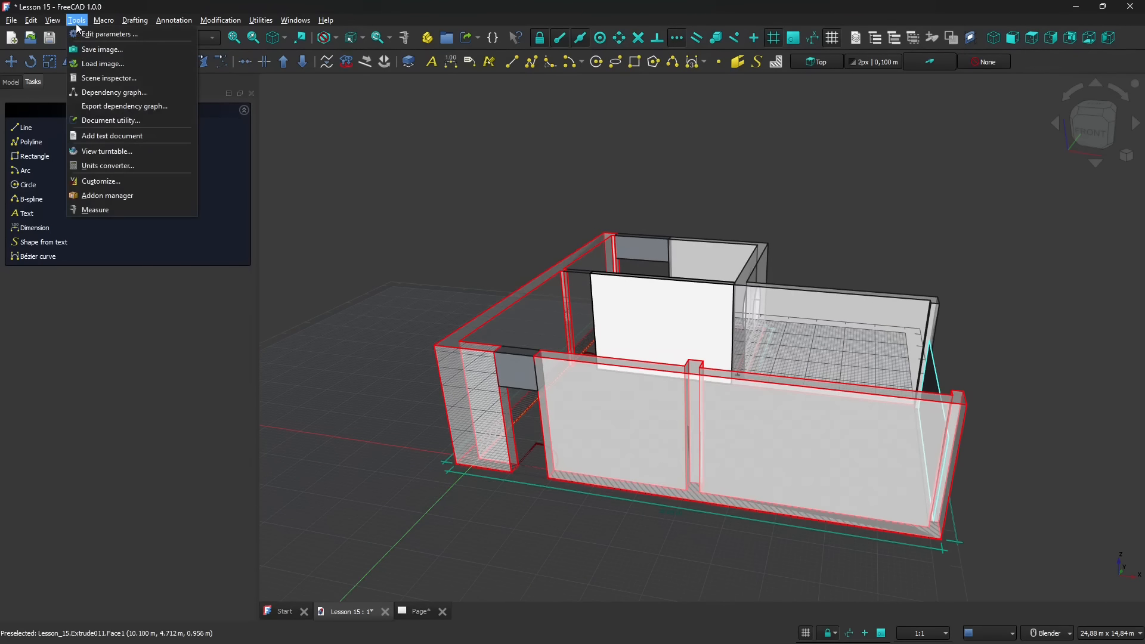
left_click(90, 182)
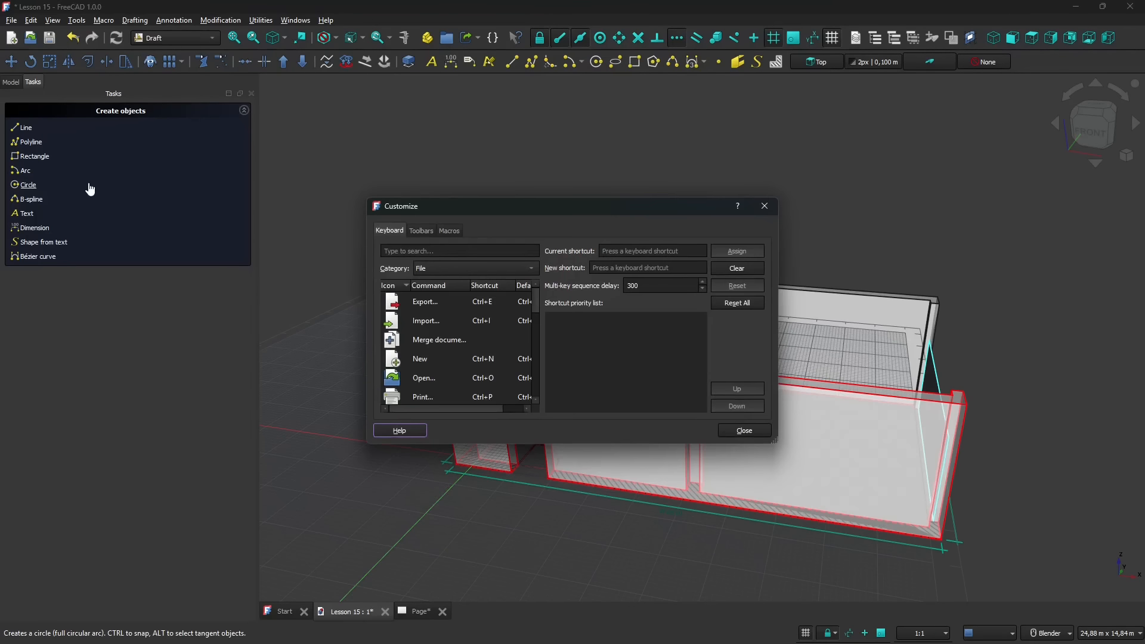
left_click_drag(454, 211, 396, 146)
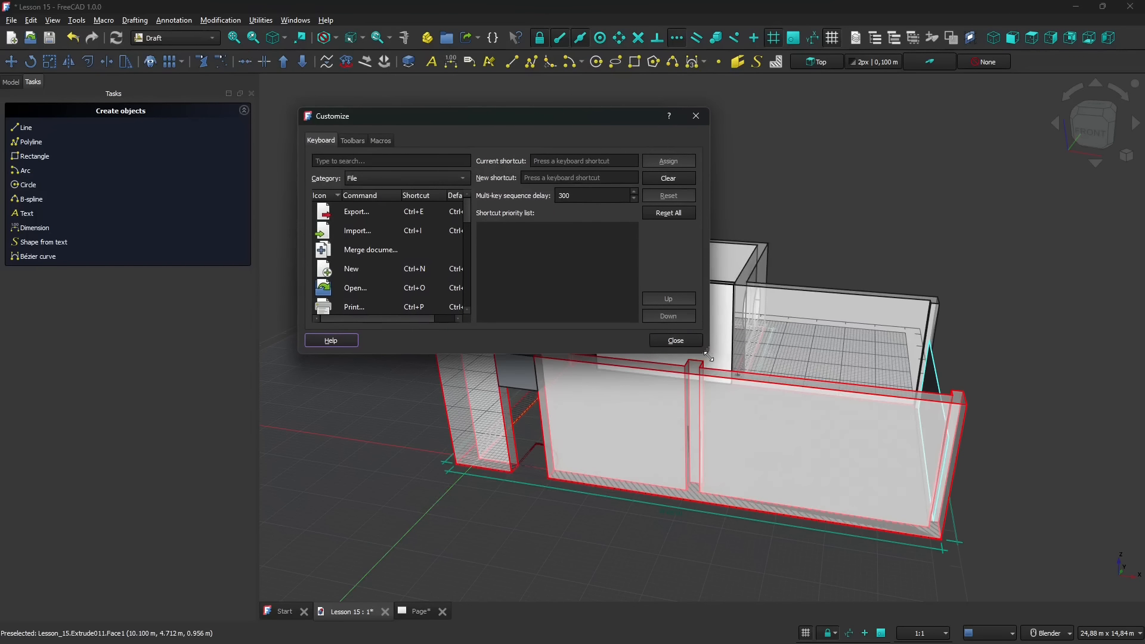
left_click_drag(709, 356, 975, 532)
left_click(352, 141)
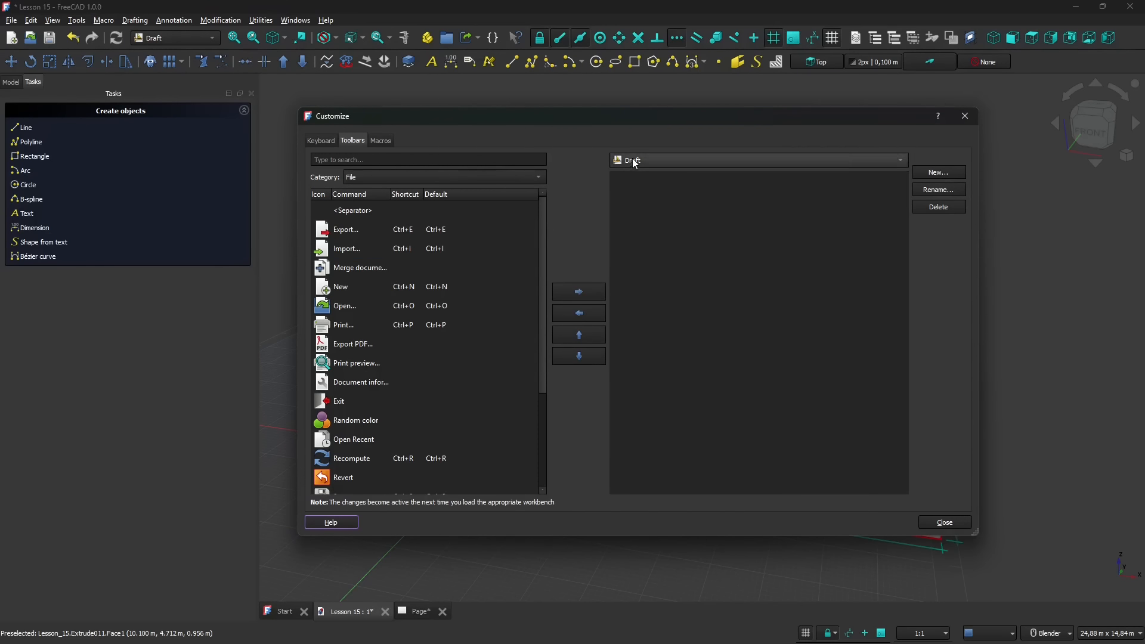
- Create a new custom toolbar named From2Dto3D for the Draft workbench
left_click(941, 171)
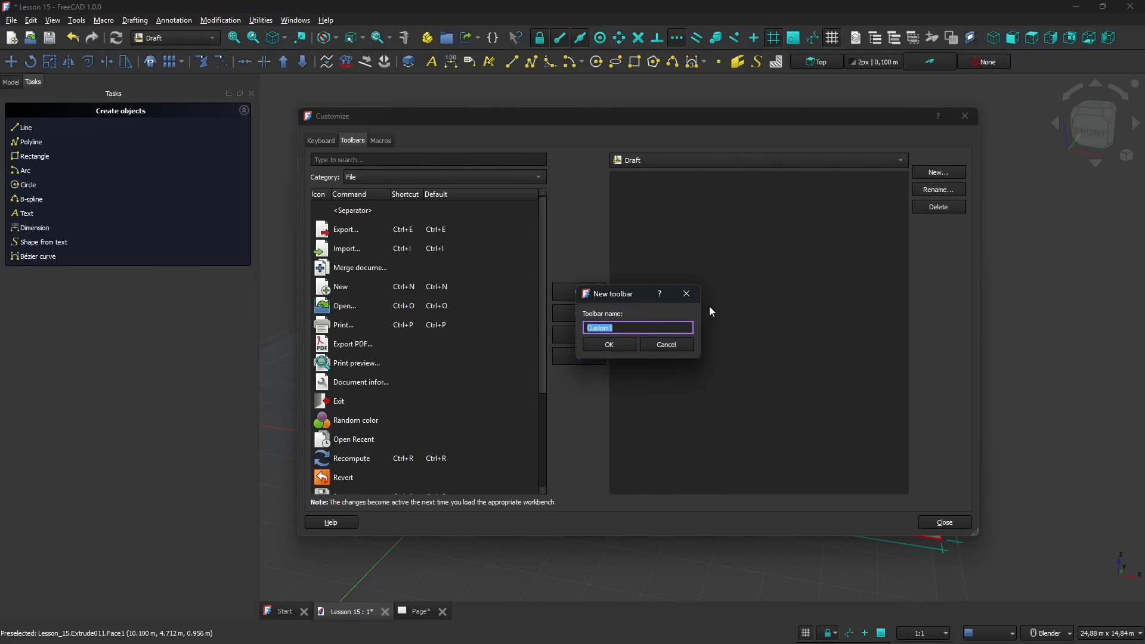
type("3D Tools for")
key("ctrl+BackSpace")
key("ctrl+BackSpace")
key("ctrl+BackSpace")
type("From2Dto3D")
left_click(614, 346)
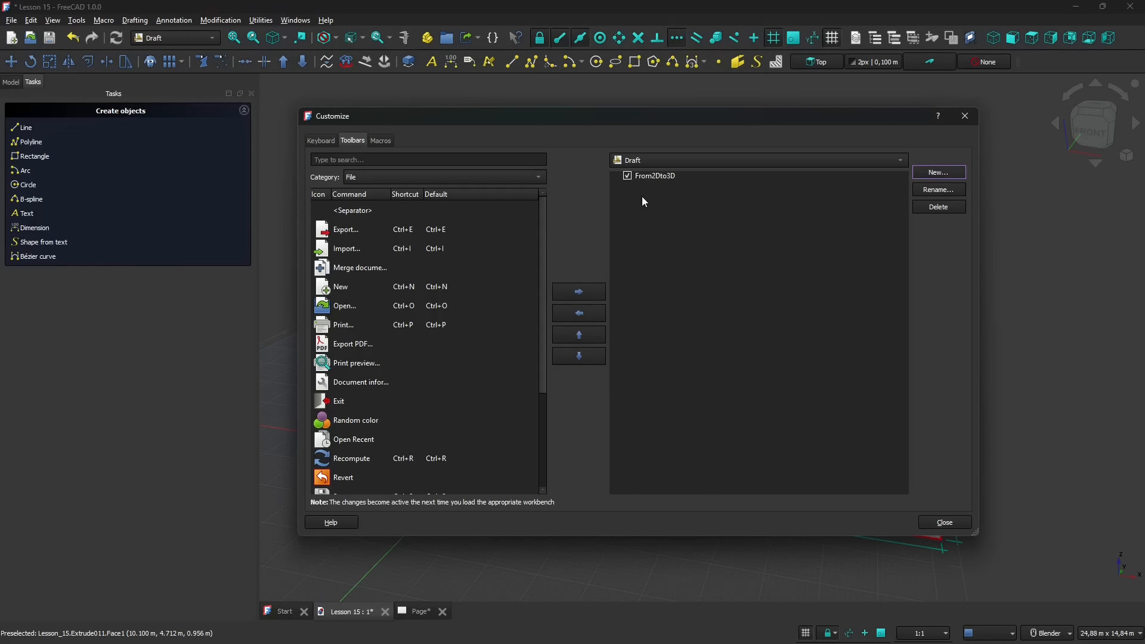
left_click(654, 179)
left_click(745, 347)
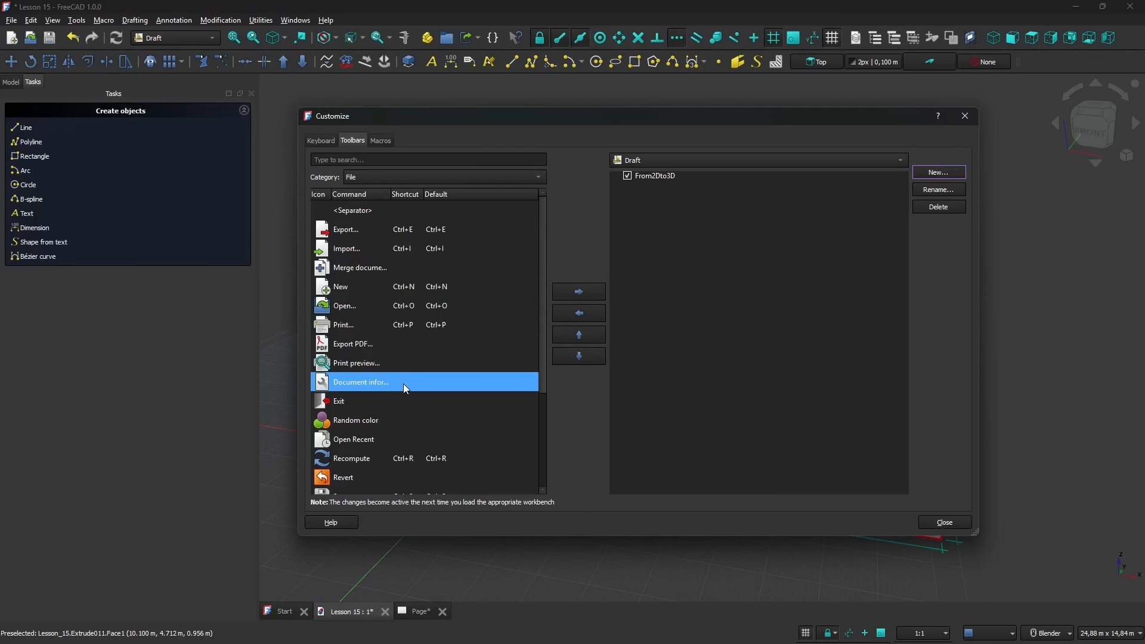
- Add the Extrude command from the Part category to the From2Dto3D toolbar
left_click(360, 176)
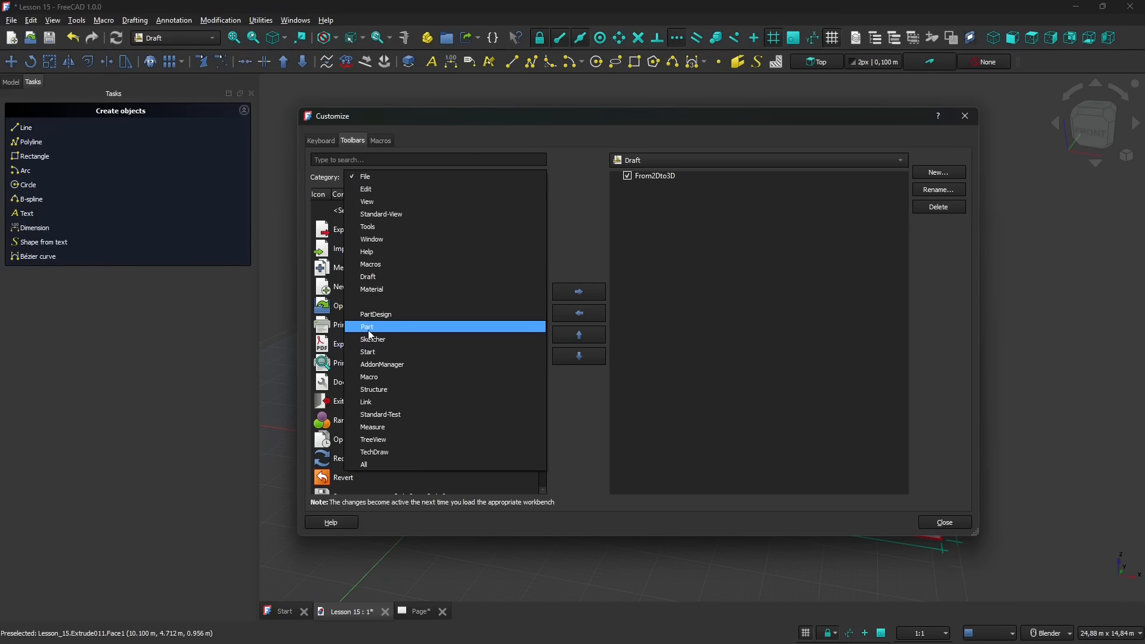
left_click(368, 329)
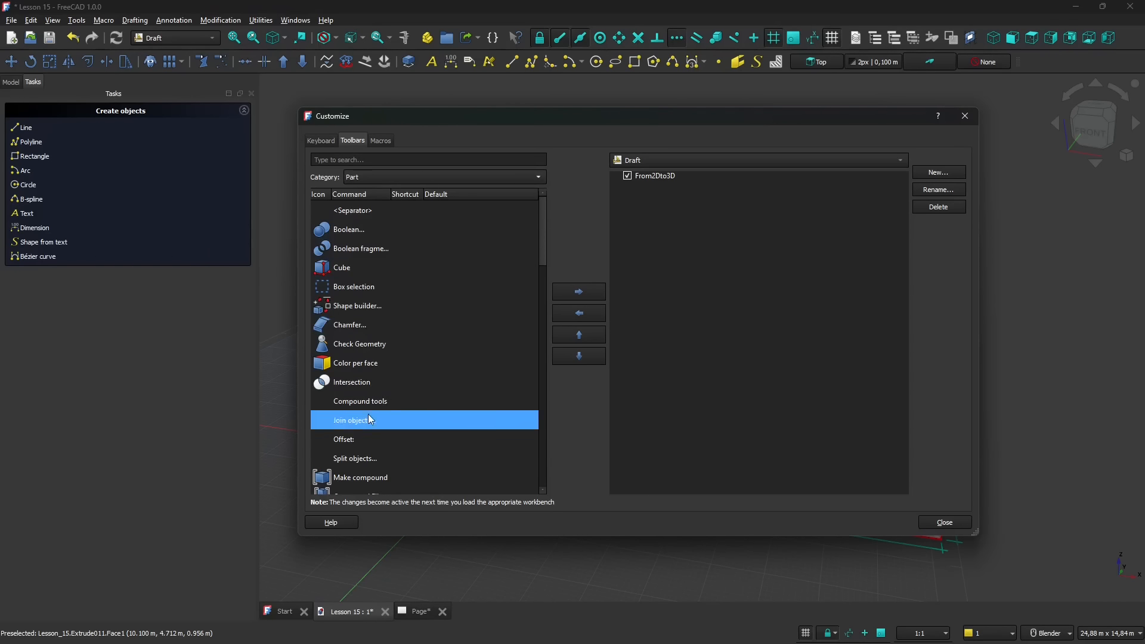
scroll(380, 396, "down", 2)
scroll(382, 397, "down", 6)
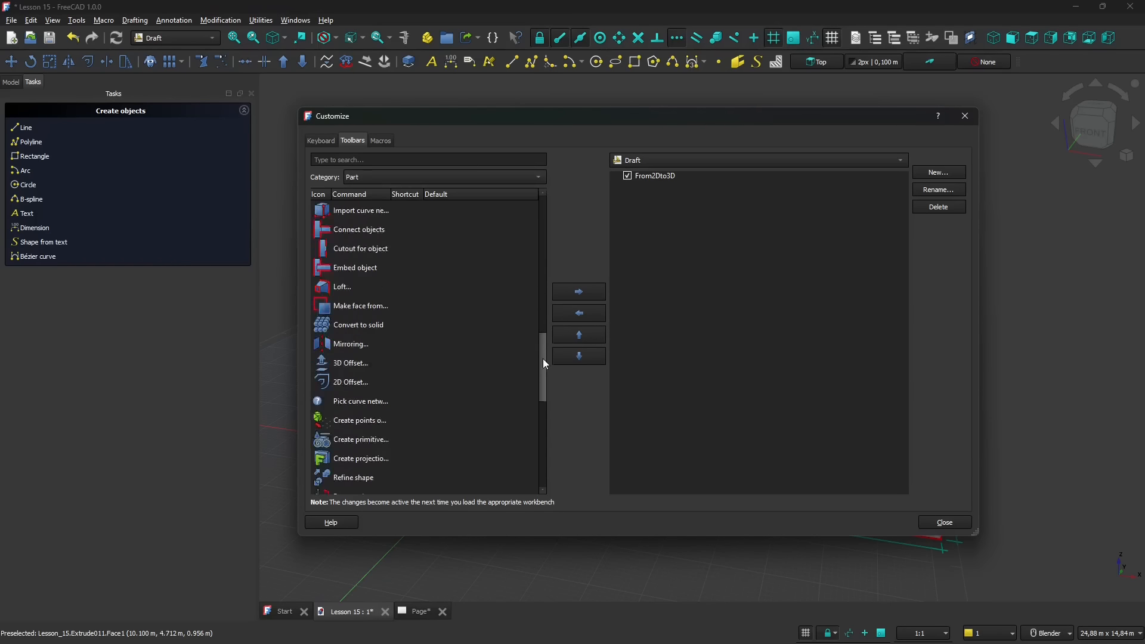
left_click_drag(543, 359, 588, 326)
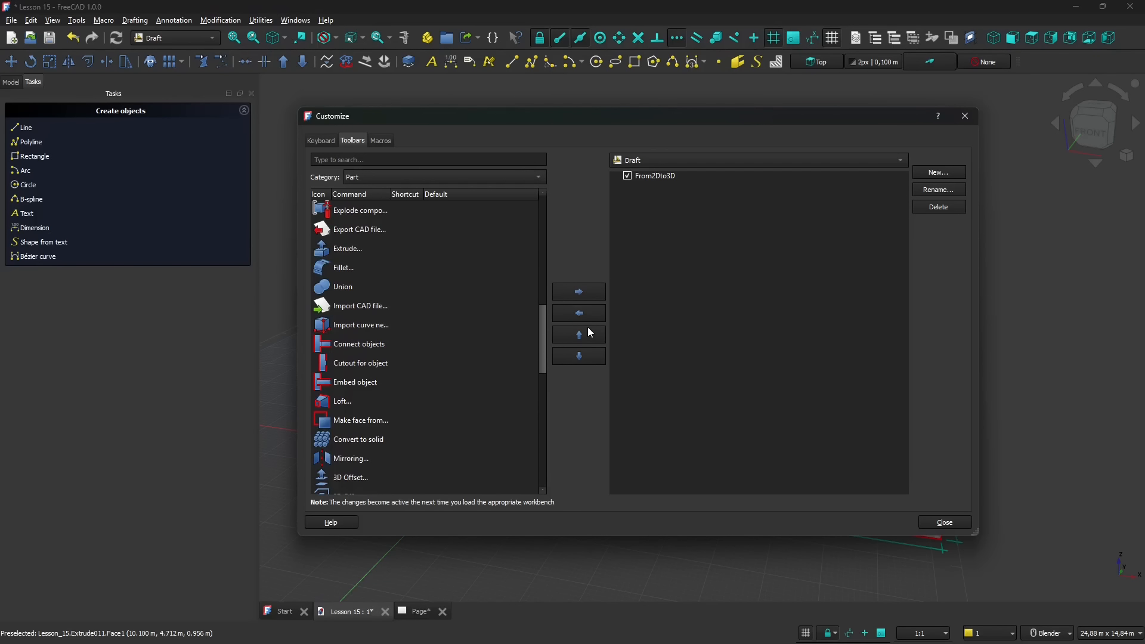
left_click(390, 286)
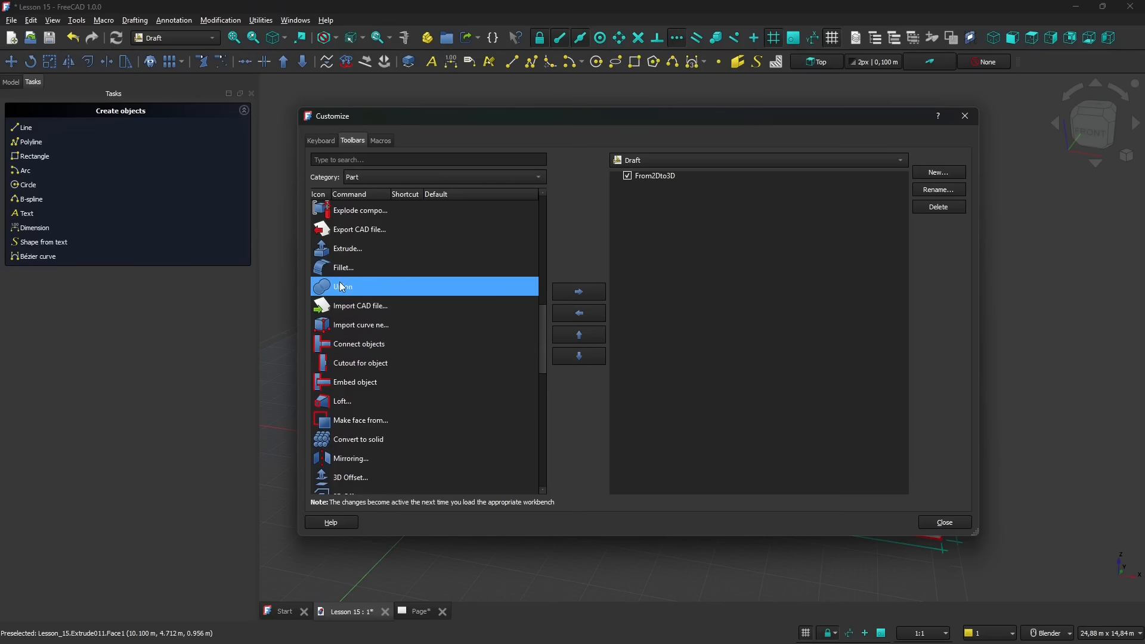
left_click(370, 263)
left_click(373, 254)
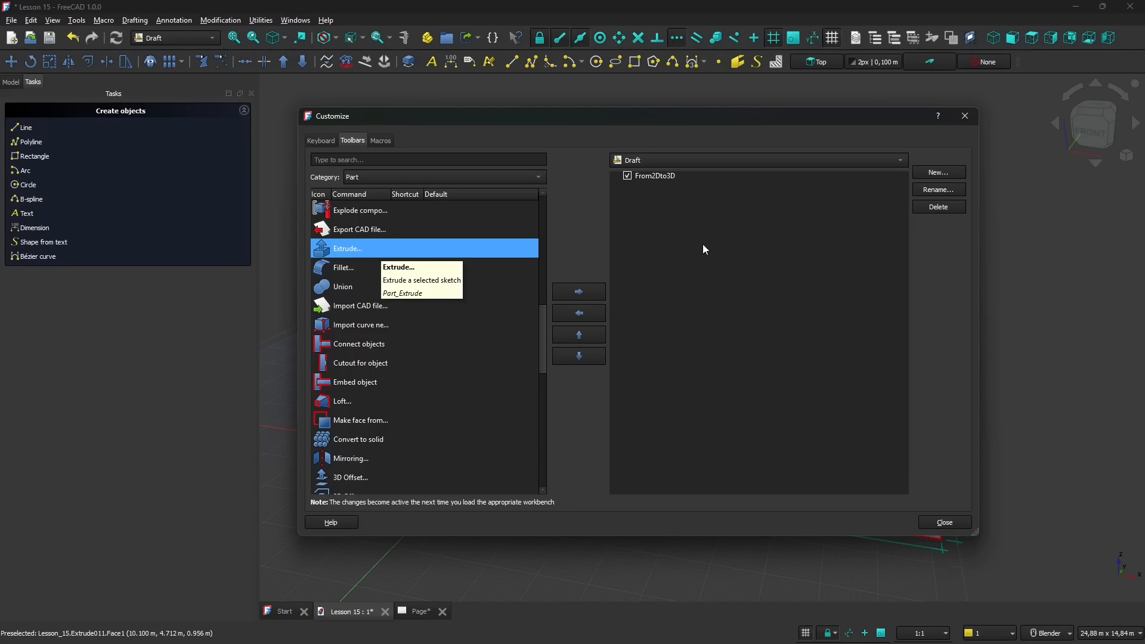
left_click(579, 292)
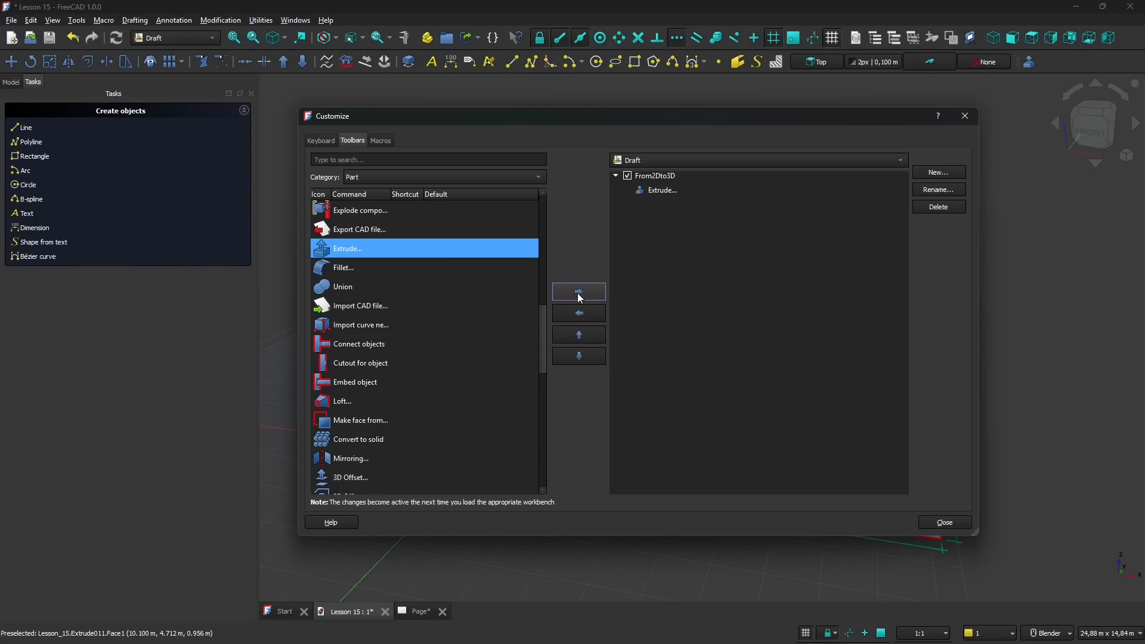
- Add the Part category's Union command to the From2Dto3D toolbar, below Extrude
left_click(658, 196)
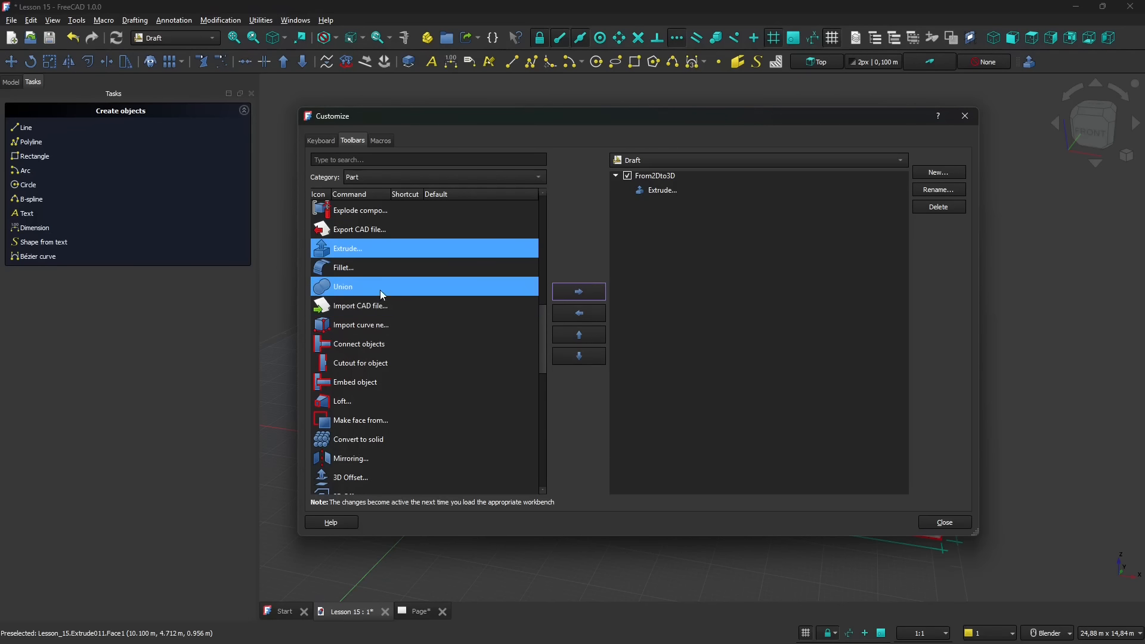
left_click(356, 289)
left_click(579, 291)
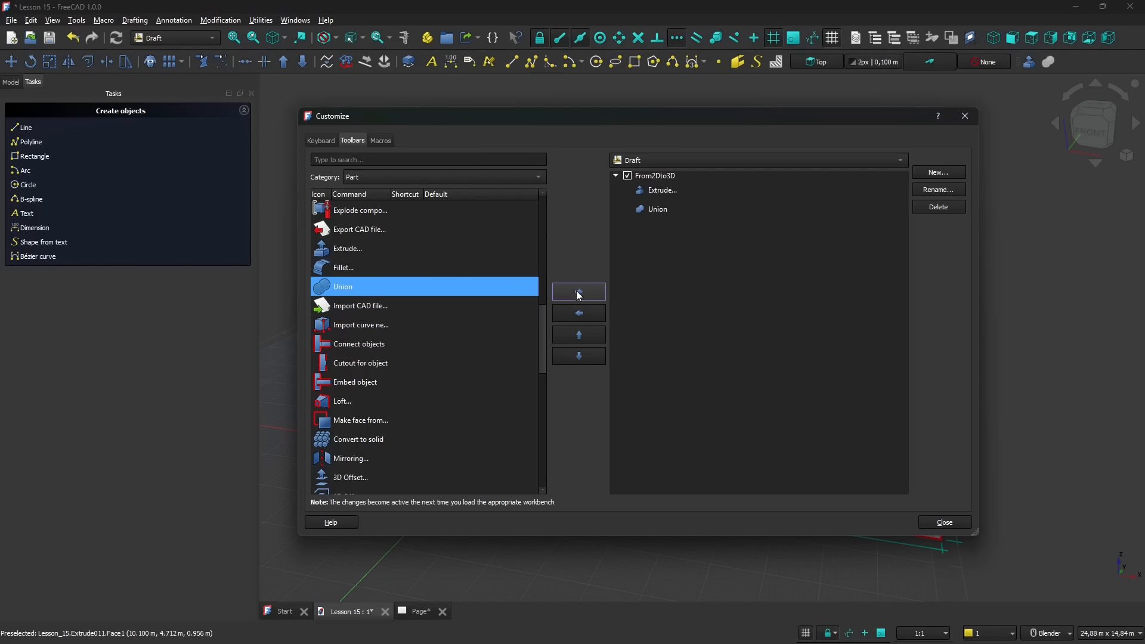
- Add the Part category's Revolve and Scale commands to the From2Dto3D toolbar and close the customization settings
scroll(427, 337, "down", 4)
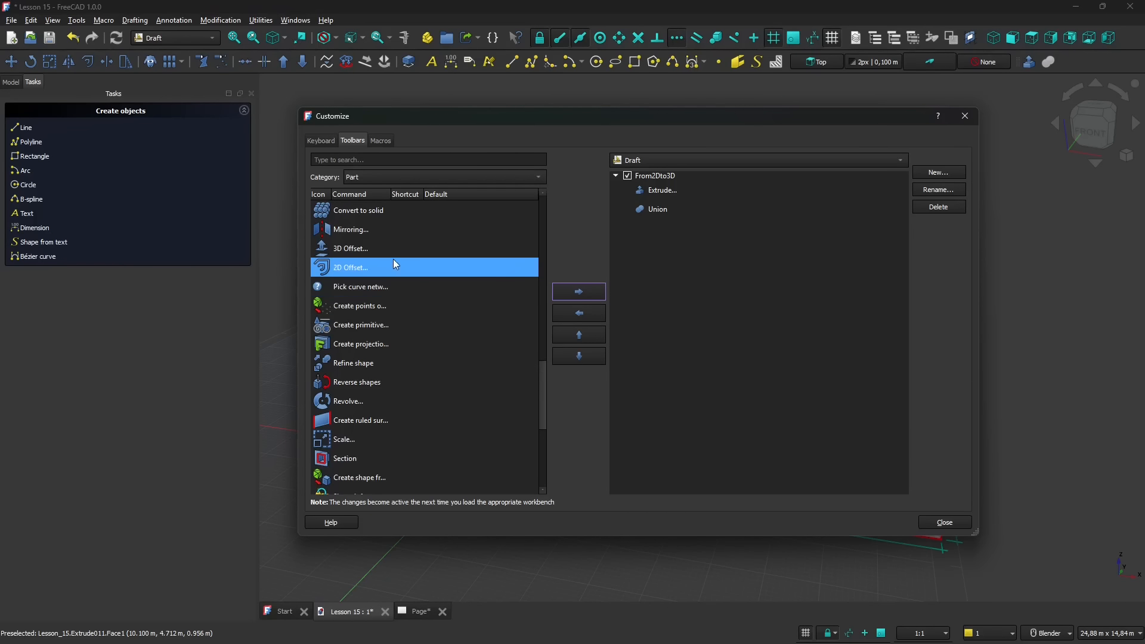
scroll(391, 256, "down", 1)
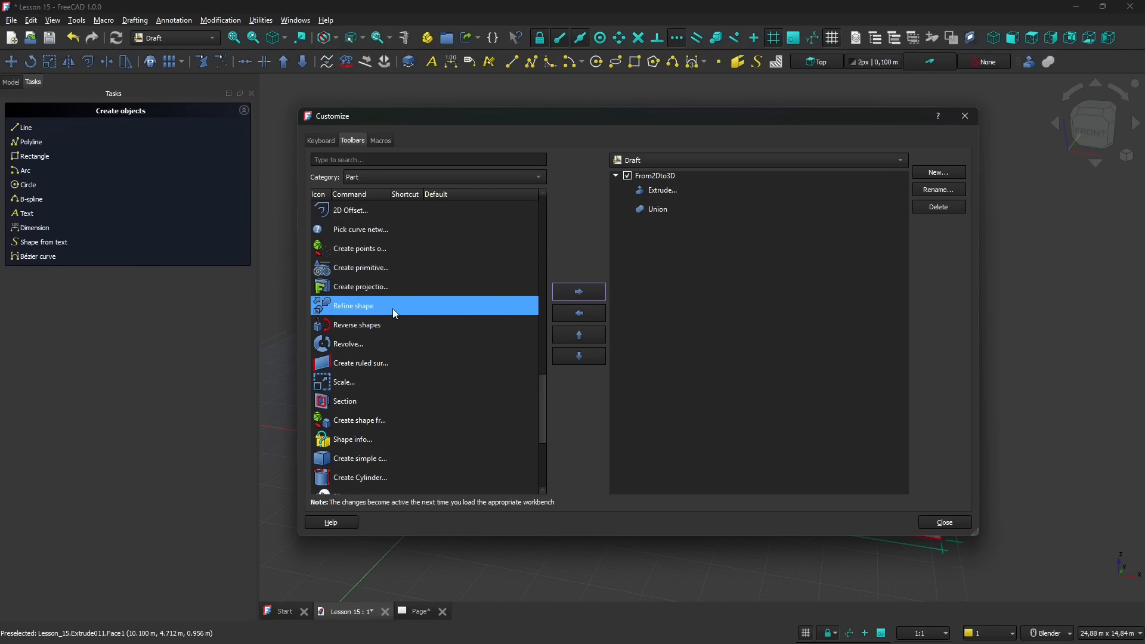
left_click(342, 350)
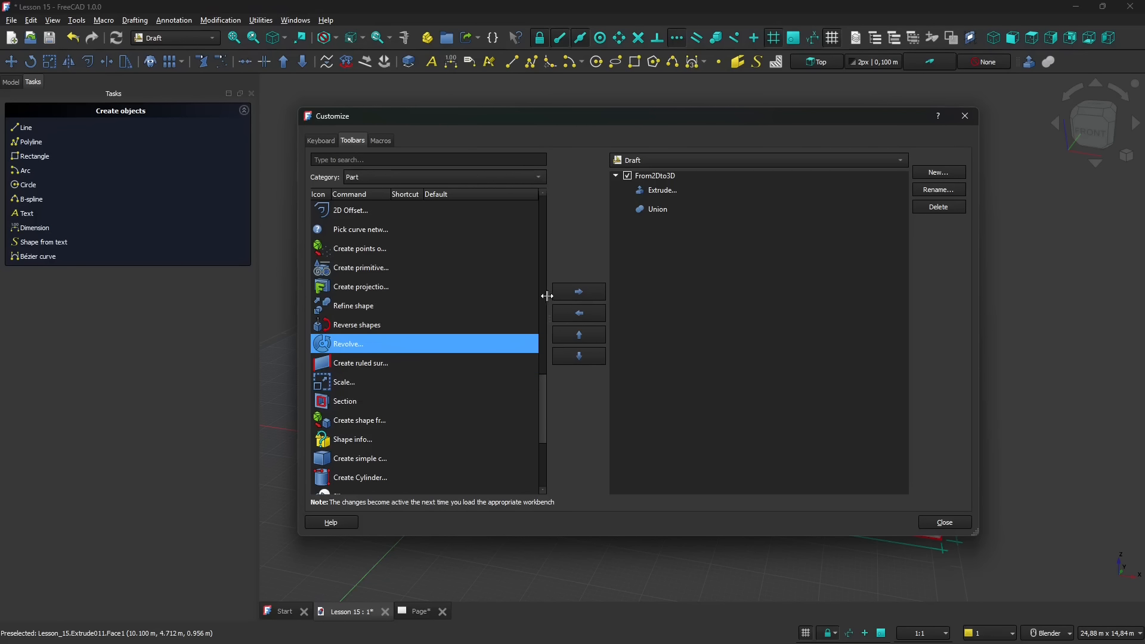
left_click(578, 295)
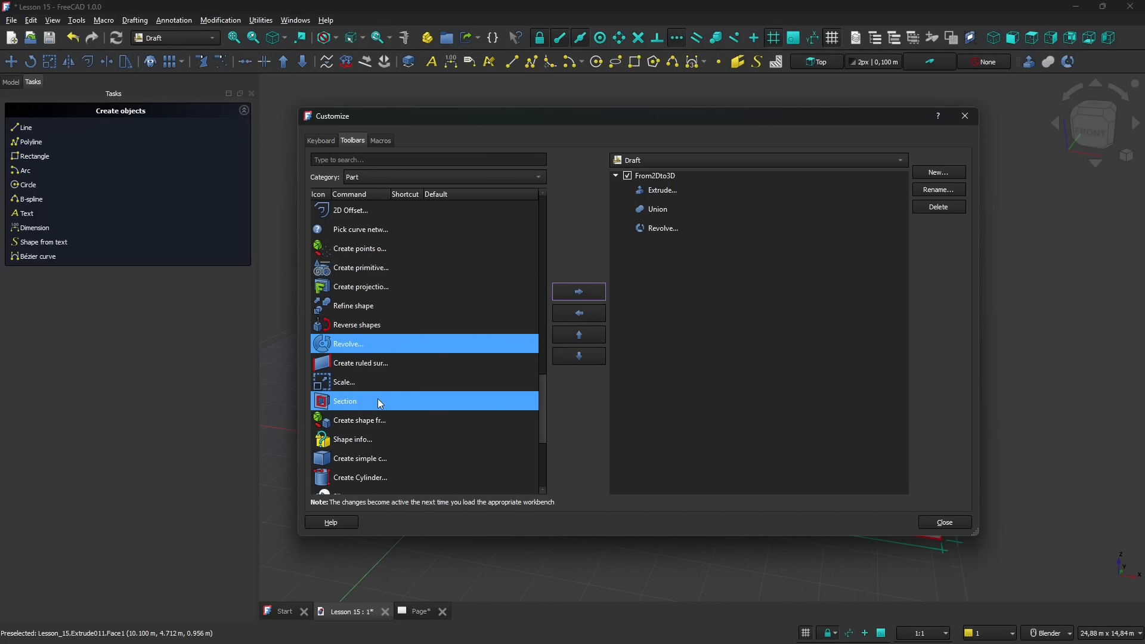
left_click(417, 380)
left_click(568, 294)
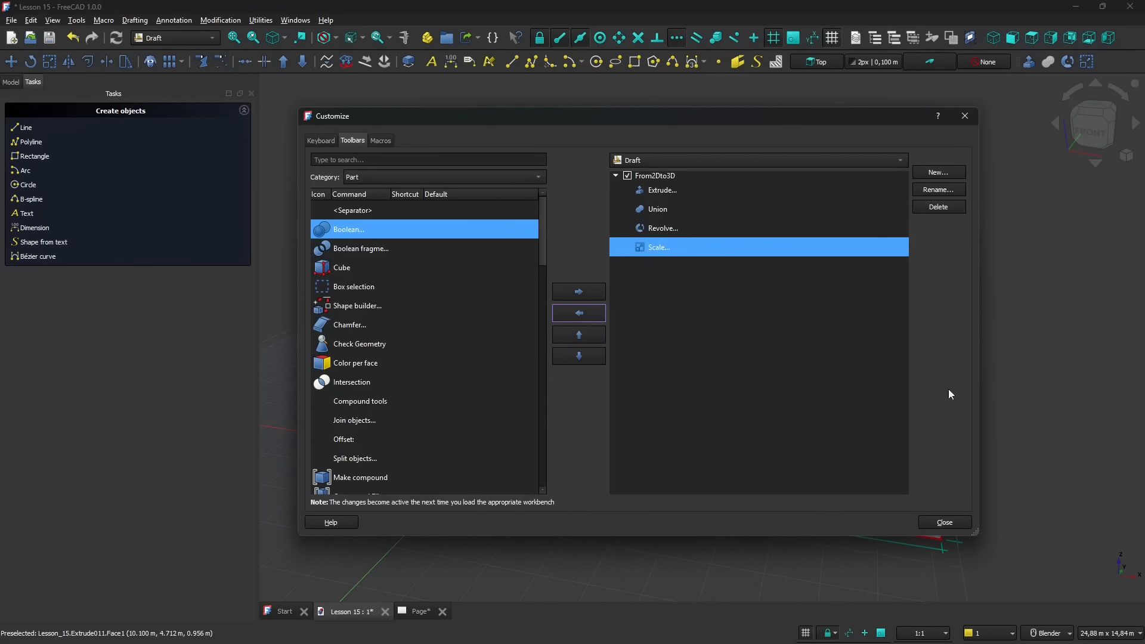
left_click(950, 523)
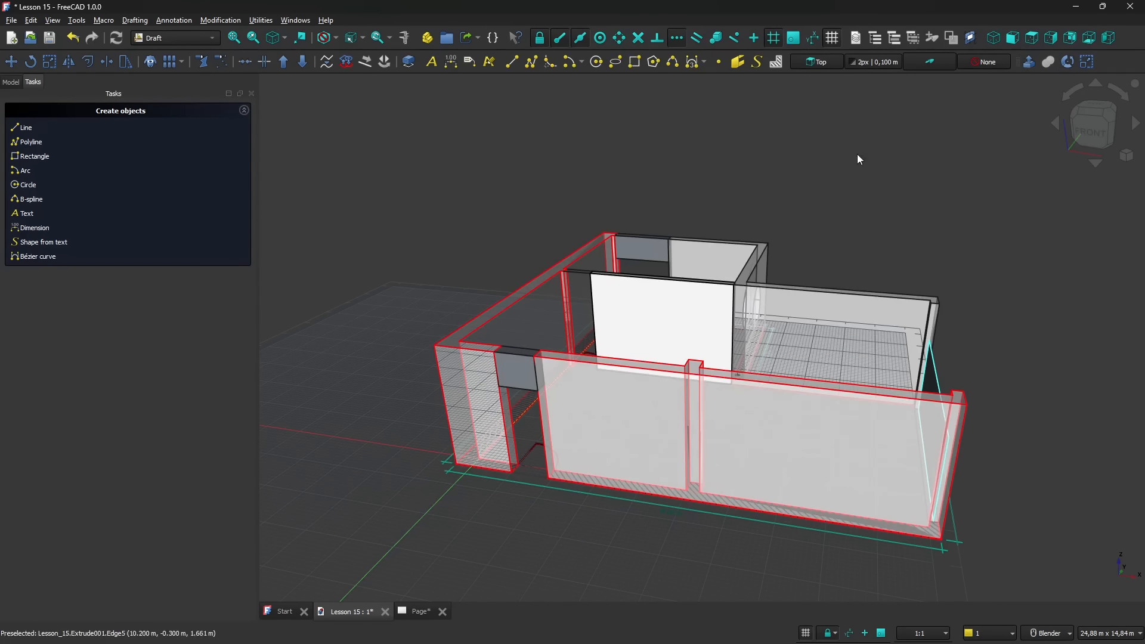
left_click(195, 43)
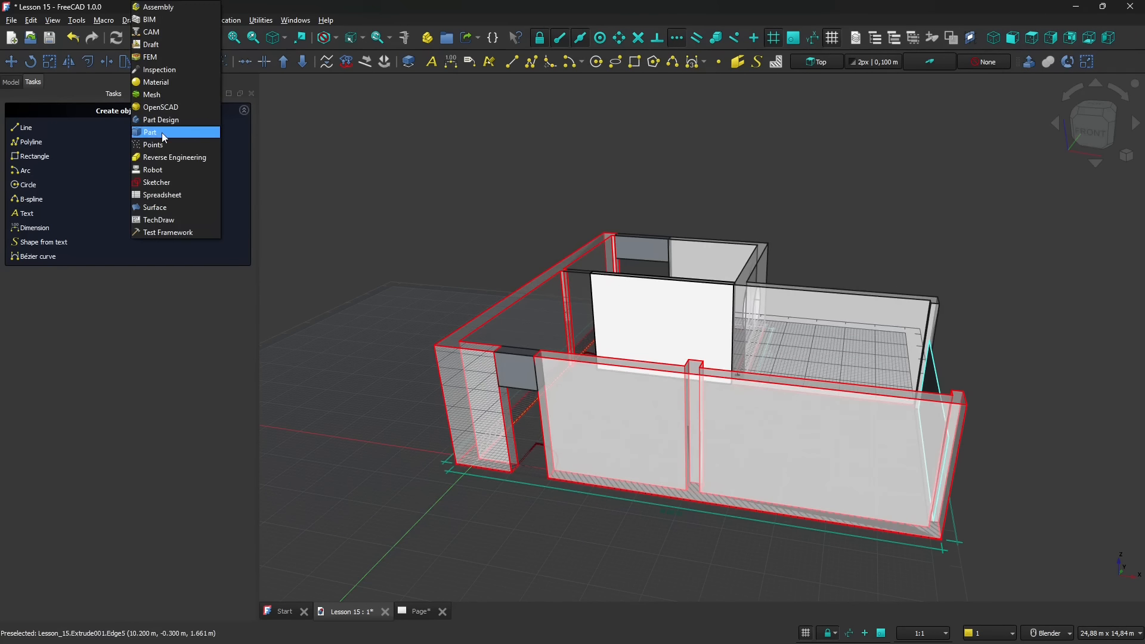
middle_click_drag(594, 388, 602, 386)
scroll(626, 383, "down", 2)
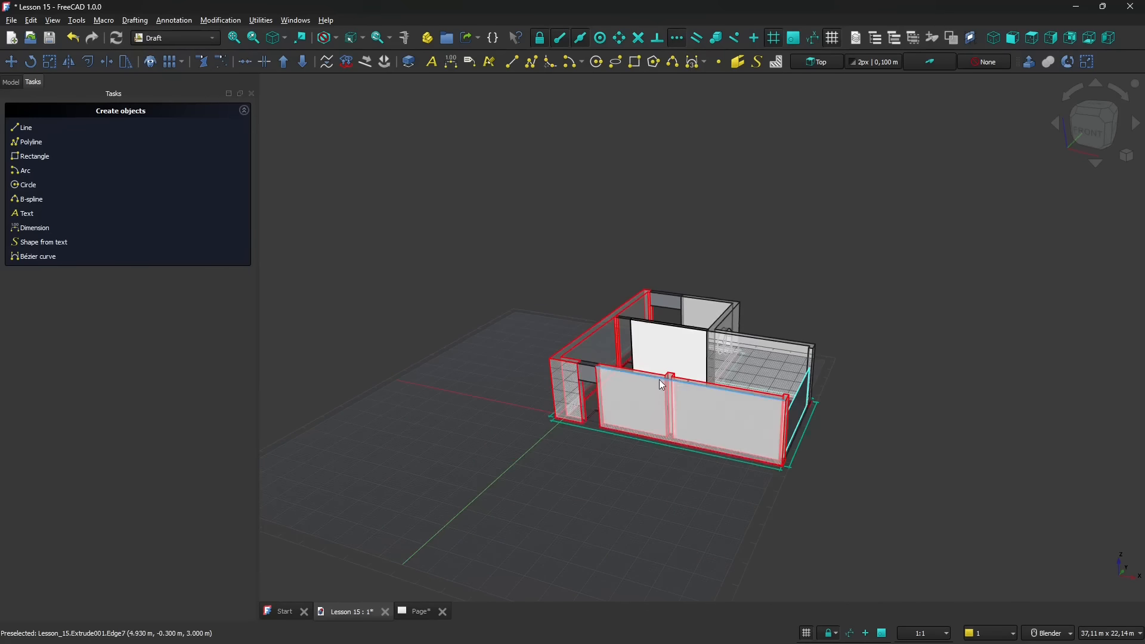
scroll(557, 370, "up", 3)
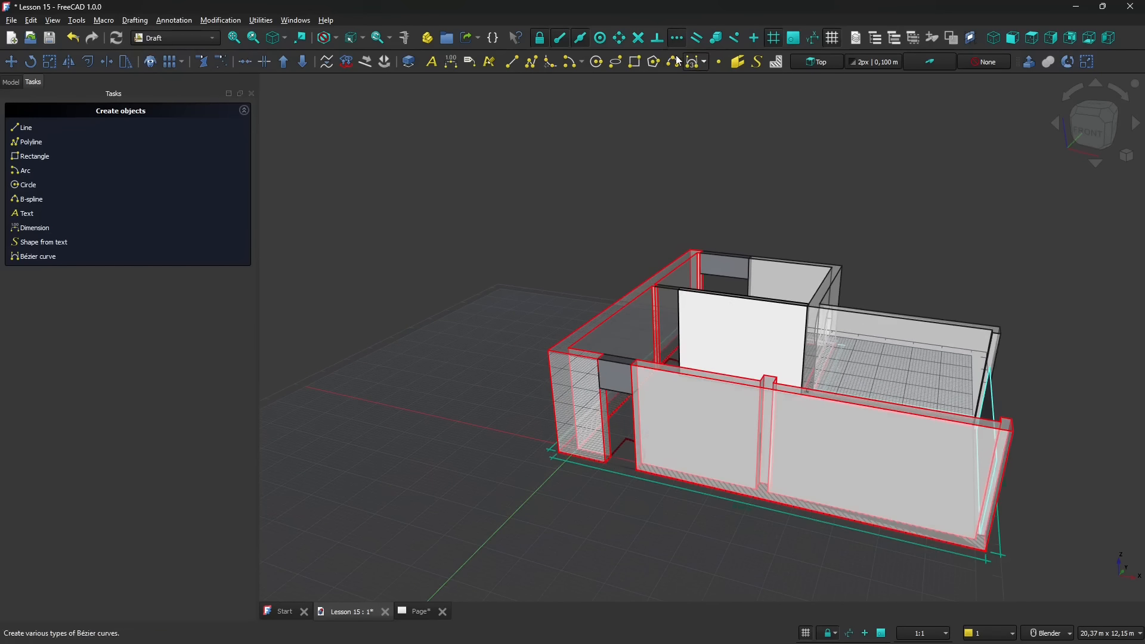
- Draw a filled rectangle about 1.4 m by 9.3 m on the empty ground beside the house
left_click(633, 62)
left_click(505, 308)
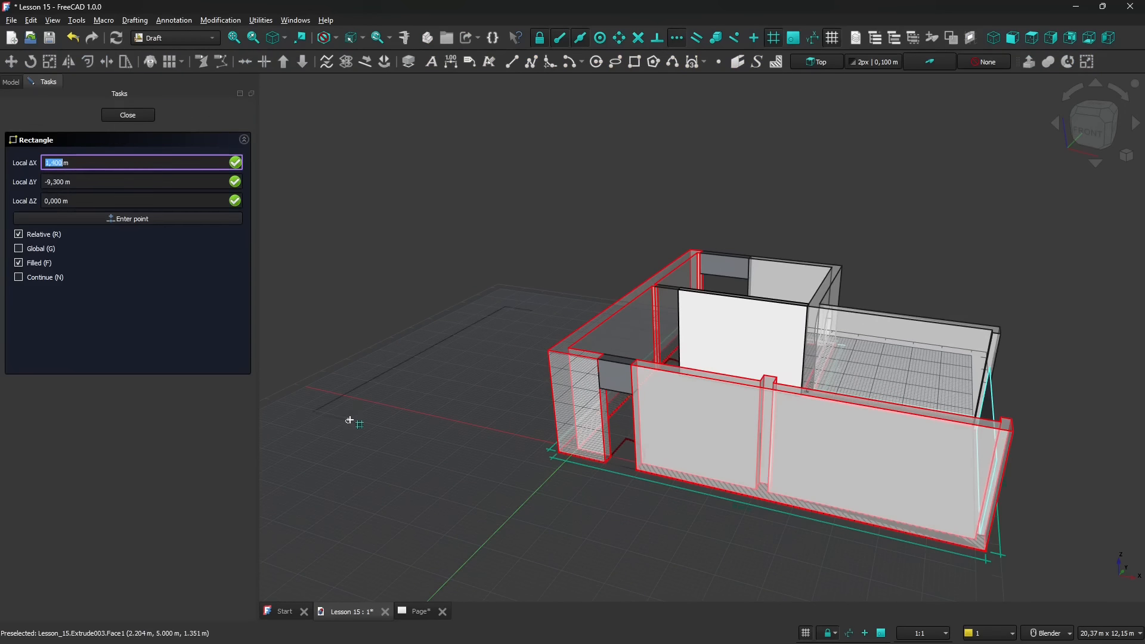
left_click(349, 420)
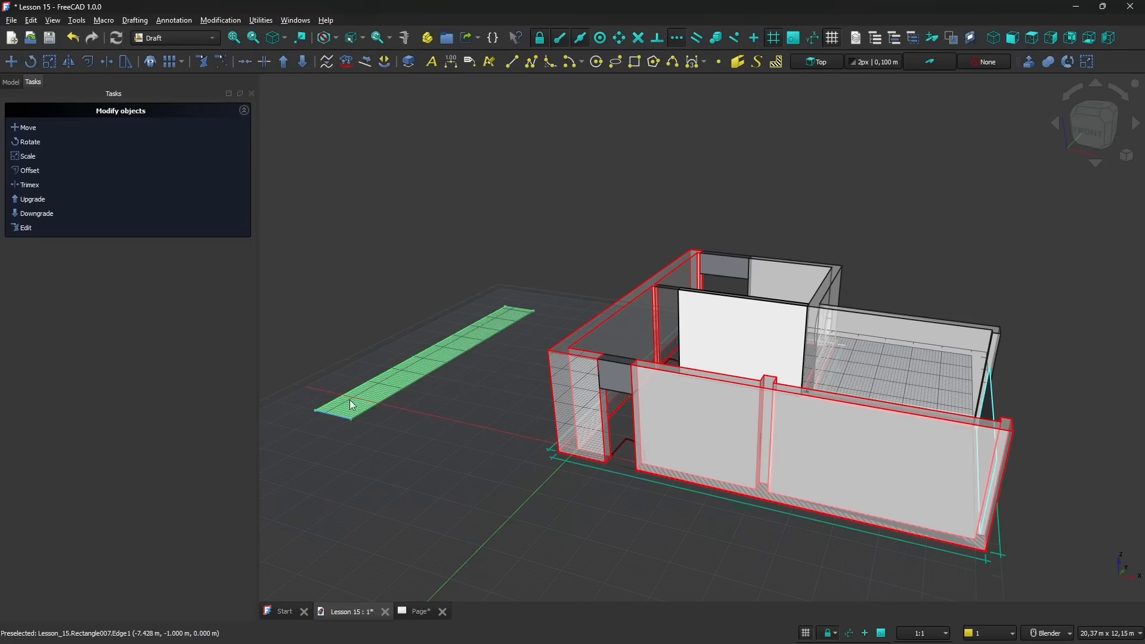
- Extrude the new rectangle beside the house 3 m along its normal using the custom toolbar's Extrude command
left_click(1028, 62)
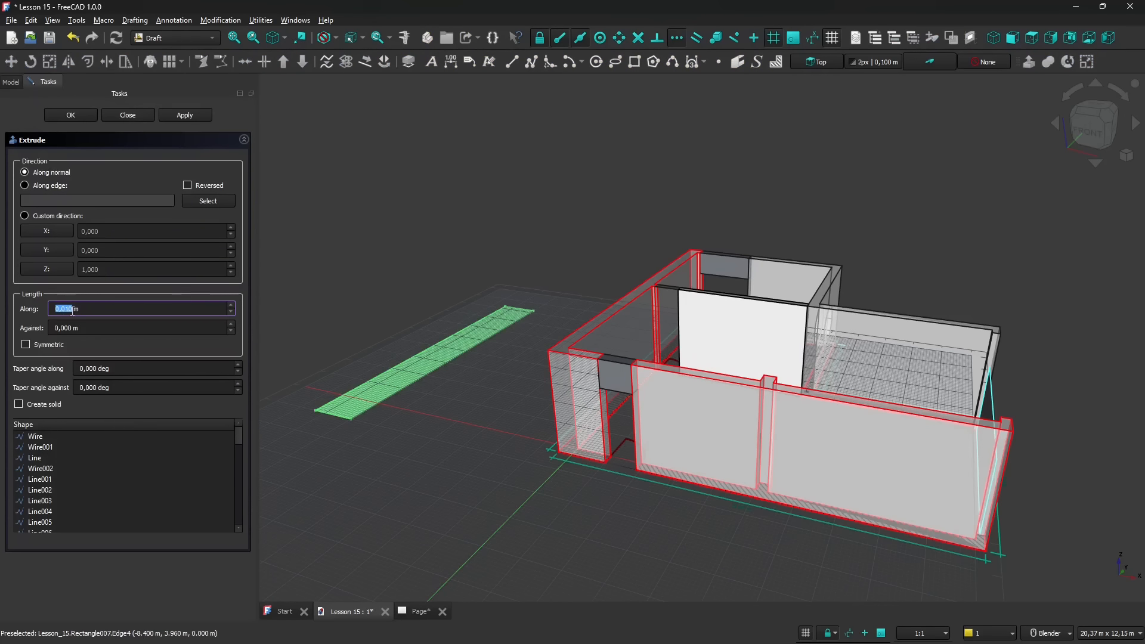
left_click(192, 120)
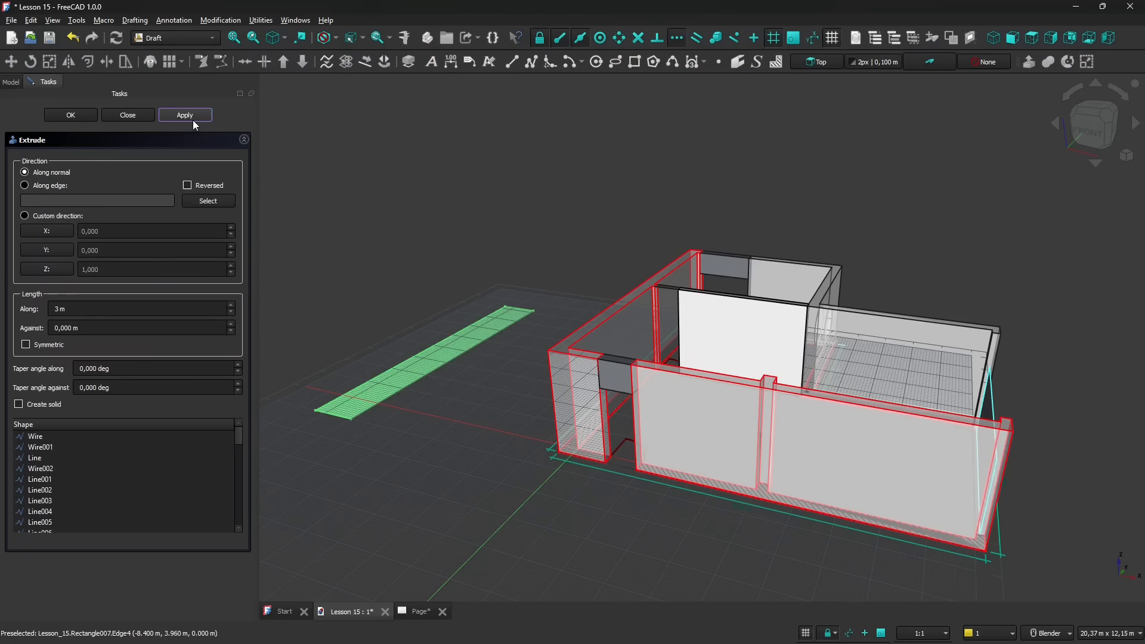
left_click(92, 117)
scroll(506, 356, "down", 3)
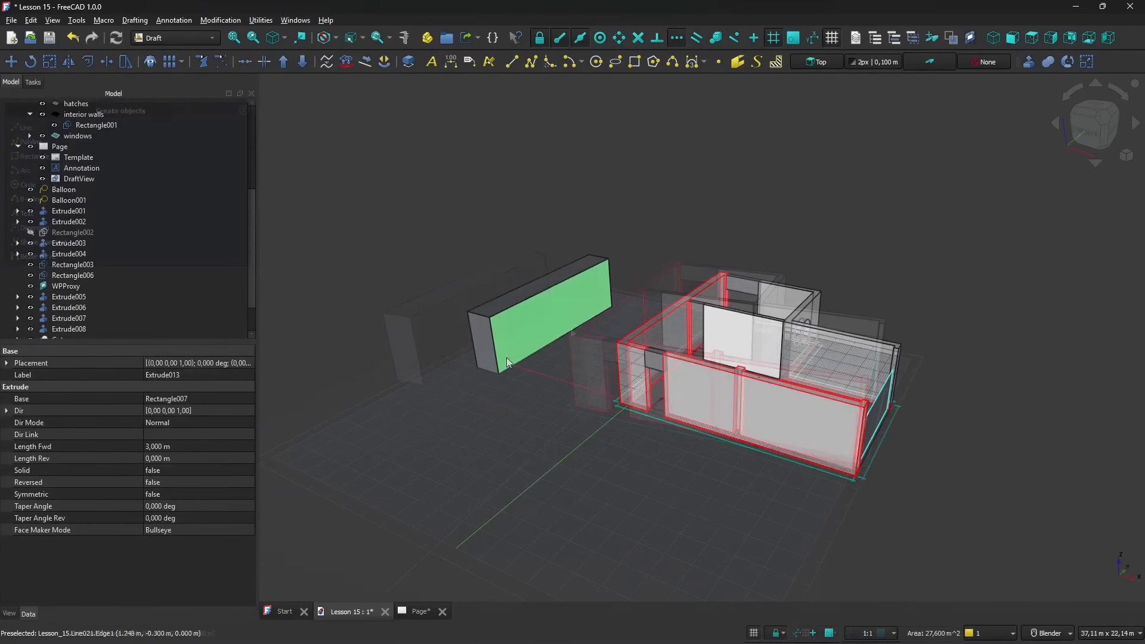
middle_click_drag(483, 352, 666, 443)
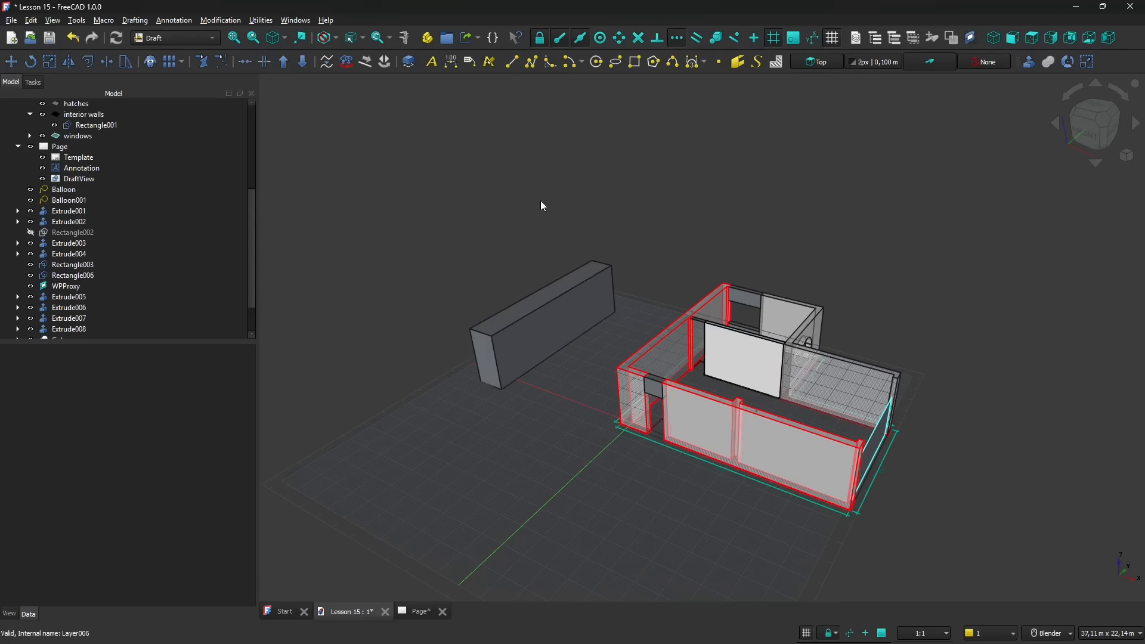
middle_click_drag(553, 377, 583, 362)
scroll(604, 381, "up", 1)
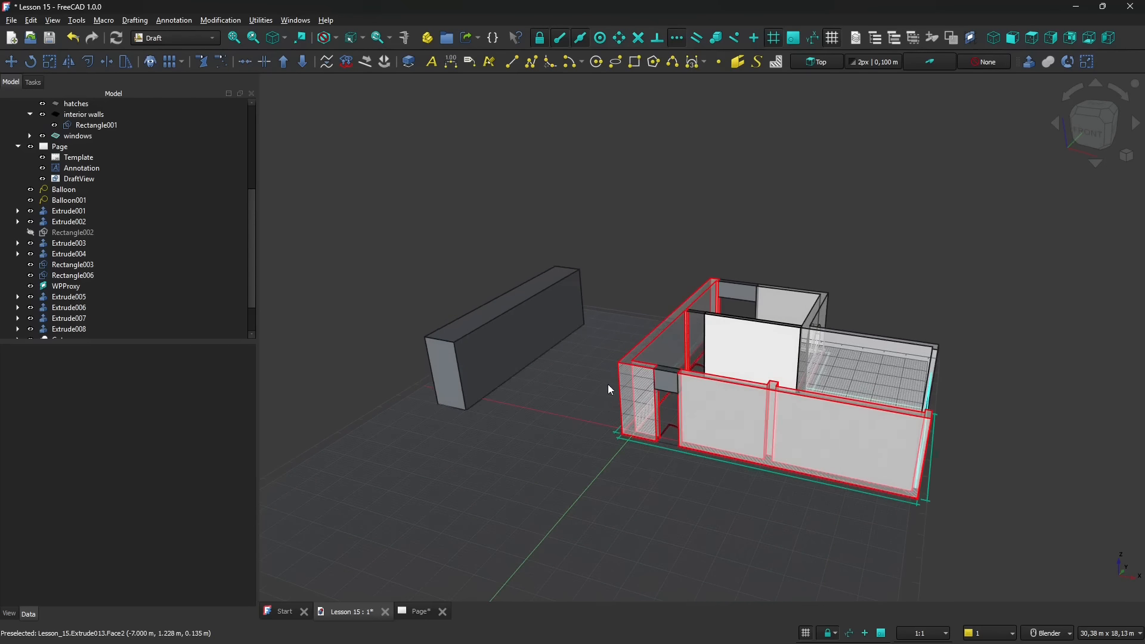
middle_click_drag(557, 405, 633, 413, "shift")
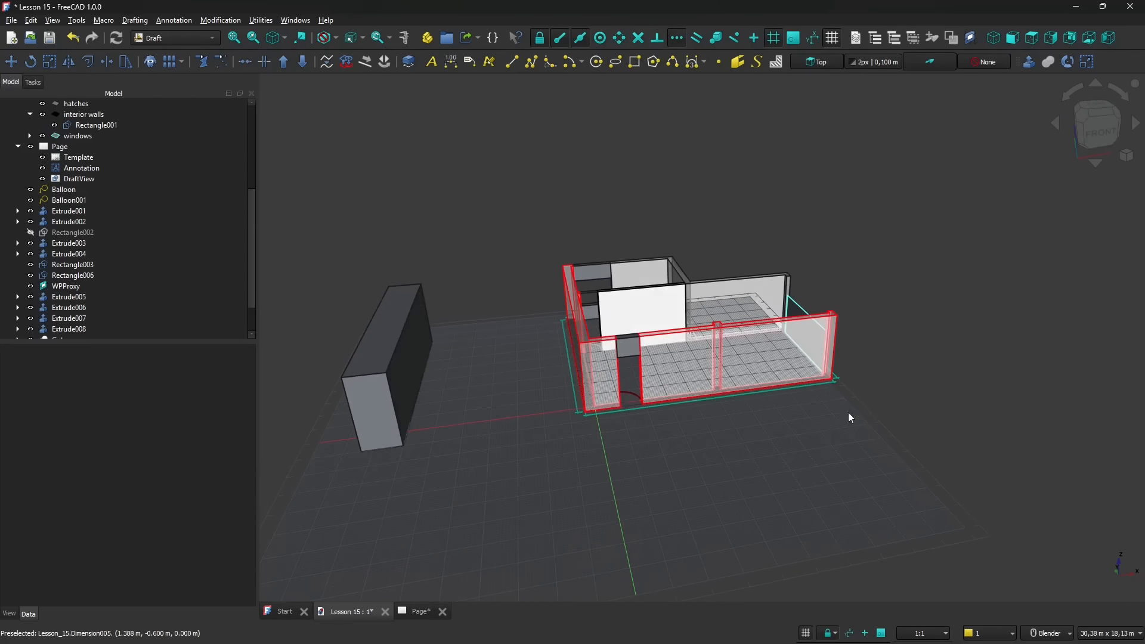
middle_click_drag(921, 430, 830, 436)
middle_click_drag(632, 325, 572, 341, "shift")
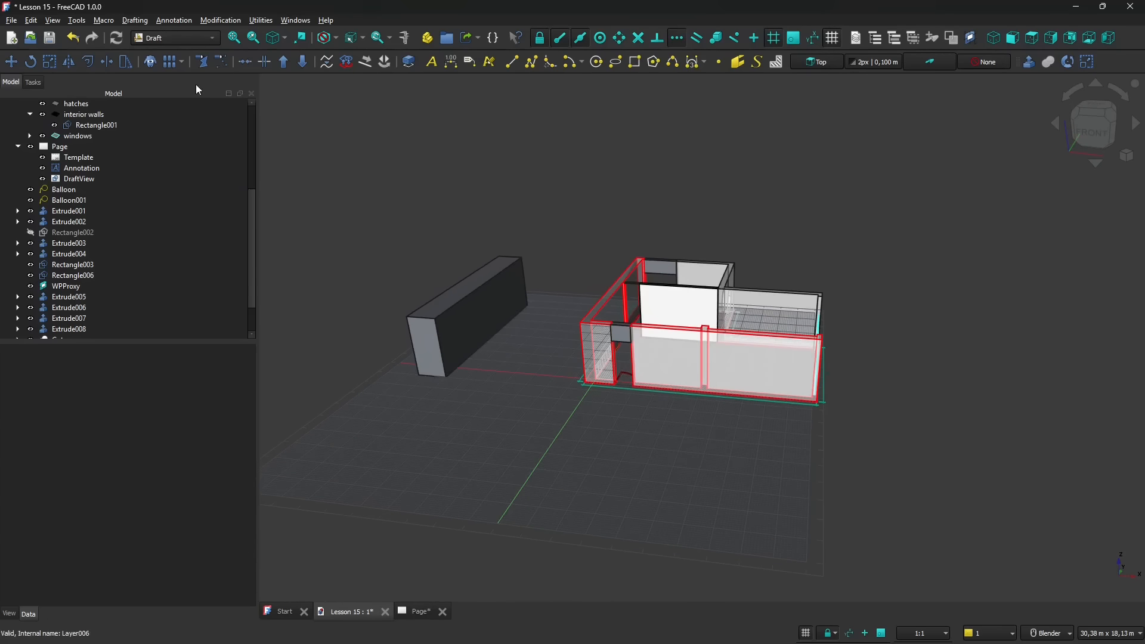
- Switch to the Part workbench and hide the From2Dto3D toolbar there
left_click(166, 44)
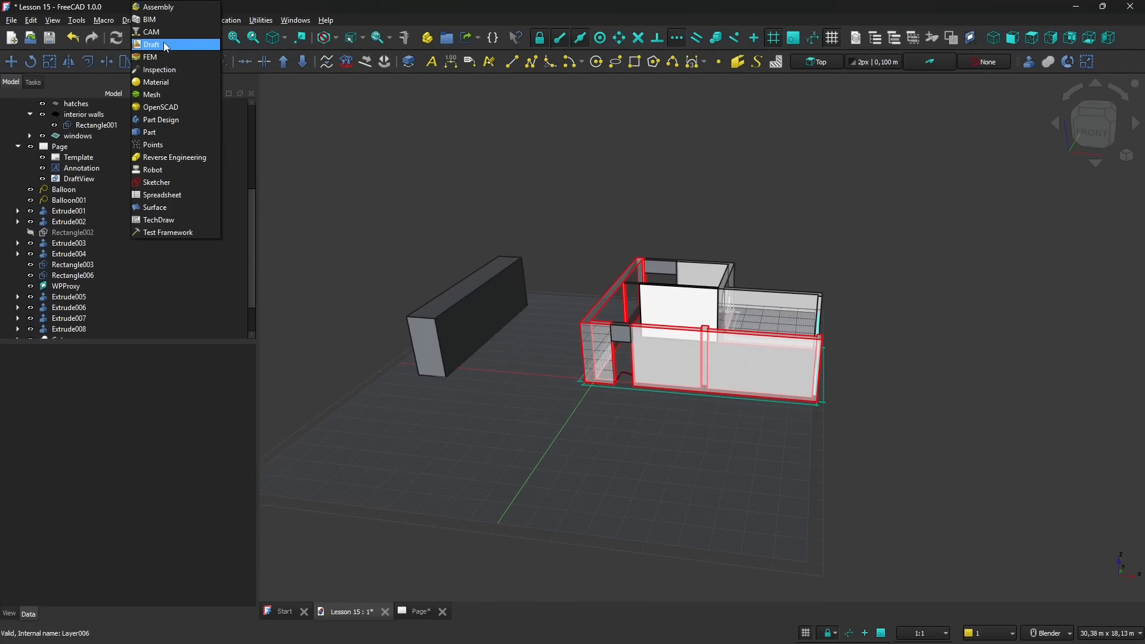
left_click(153, 133)
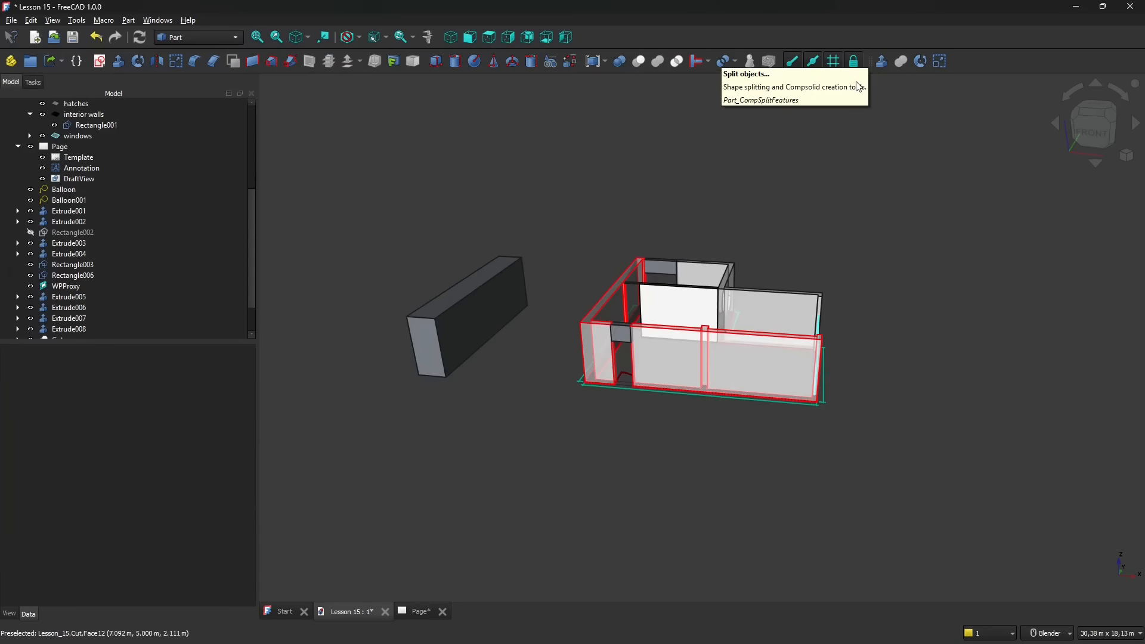
right_click(979, 61)
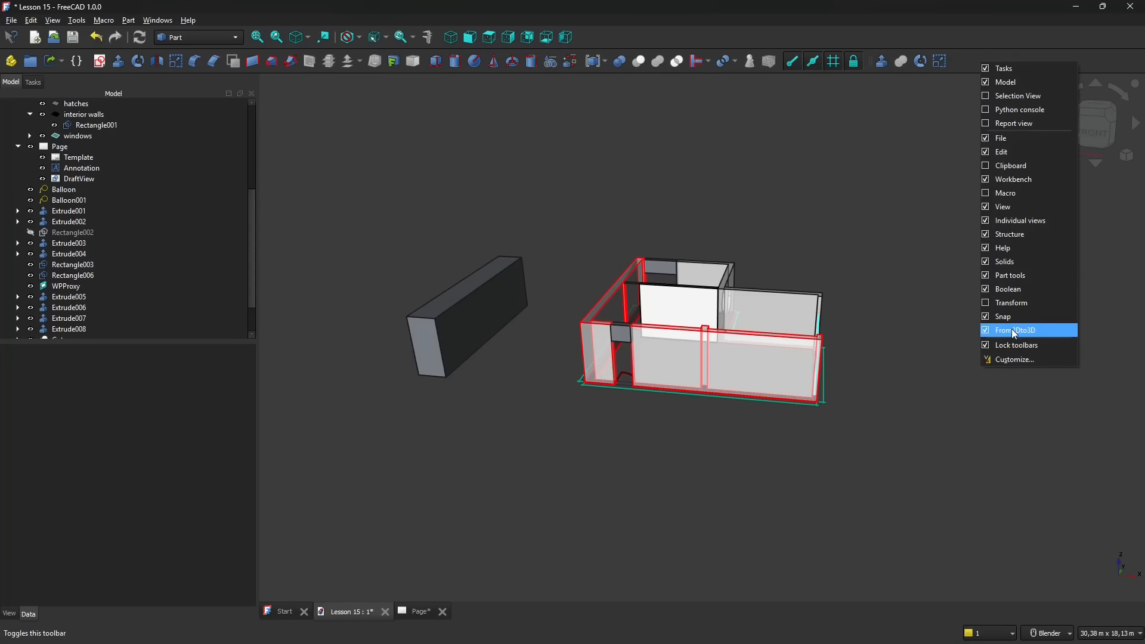
left_click(990, 331)
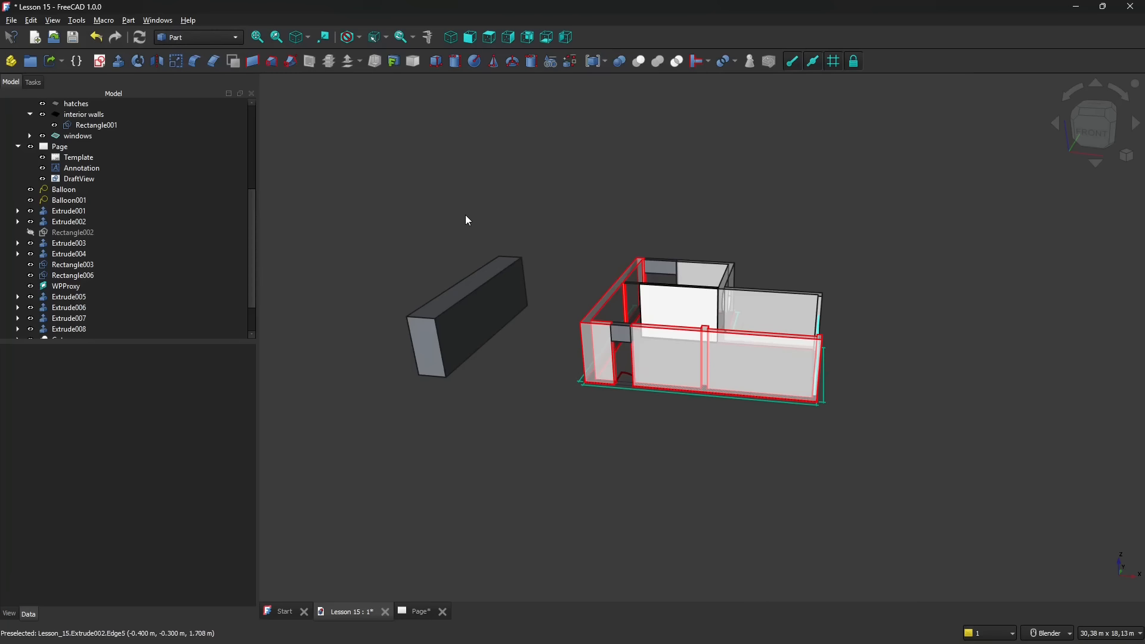
- Open the toolbar customization settings, enlarge the dialog, and expand the Part workbench's Snap and Transform toolbars
right_click(898, 61)
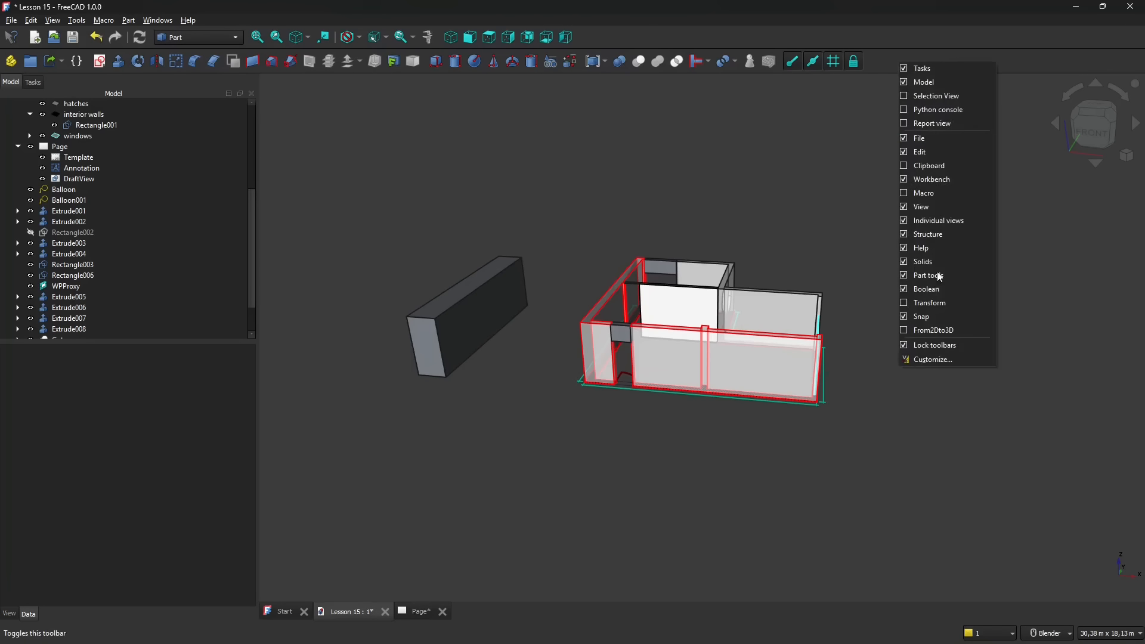
left_click(942, 356)
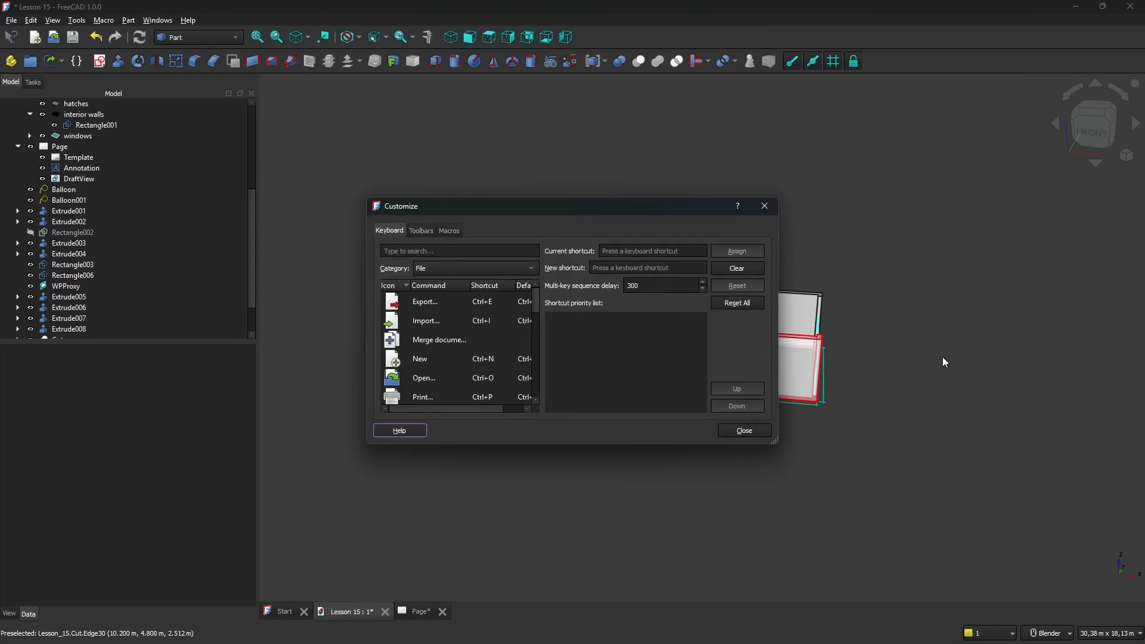
left_click(420, 230)
left_click_drag(486, 200, 411, 109)
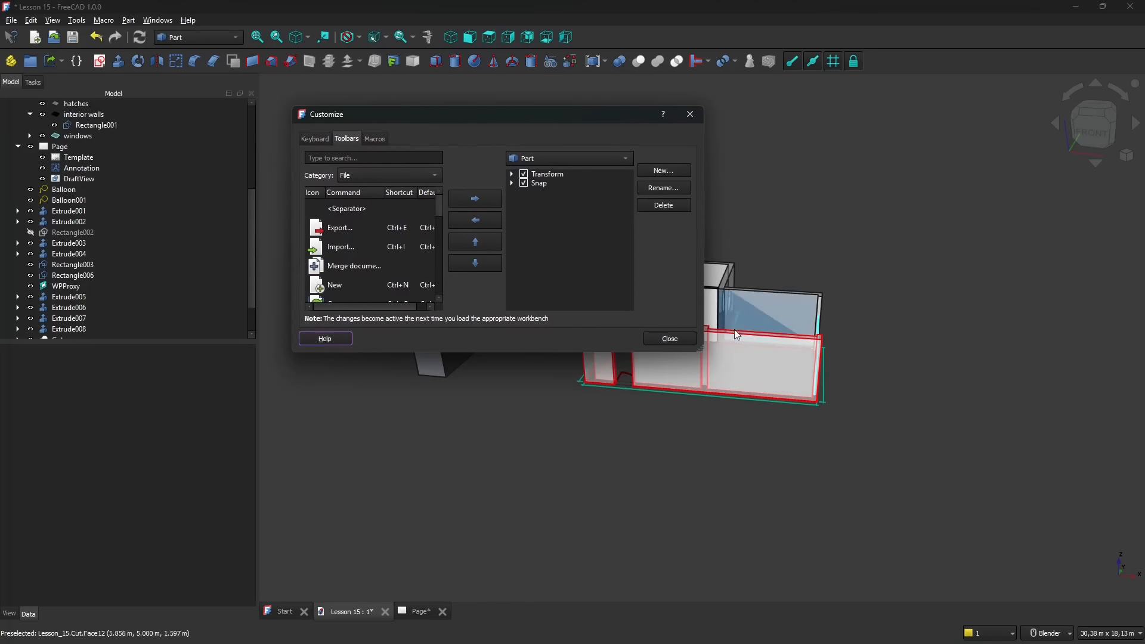
left_click_drag(701, 349, 1013, 527)
left_click(666, 184)
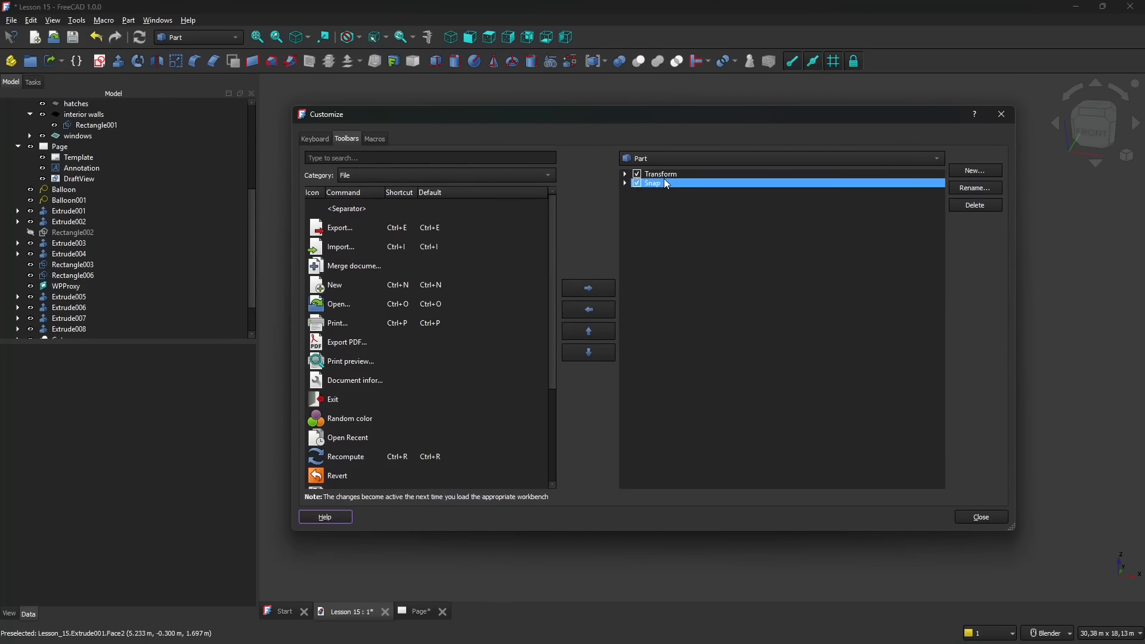
left_click(626, 183)
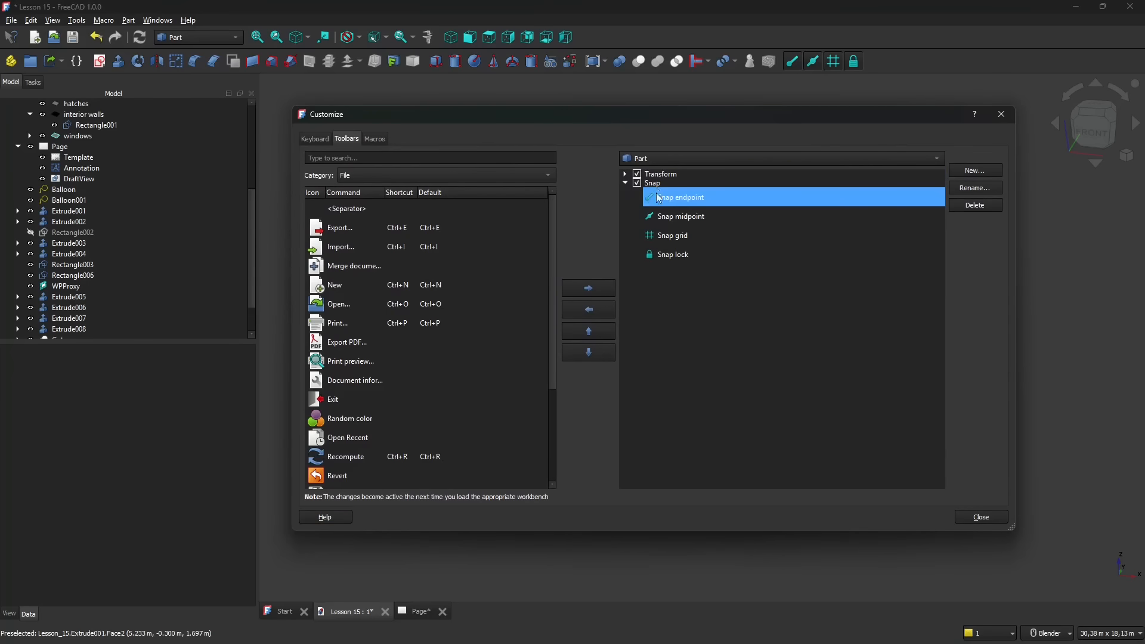
left_click(625, 174)
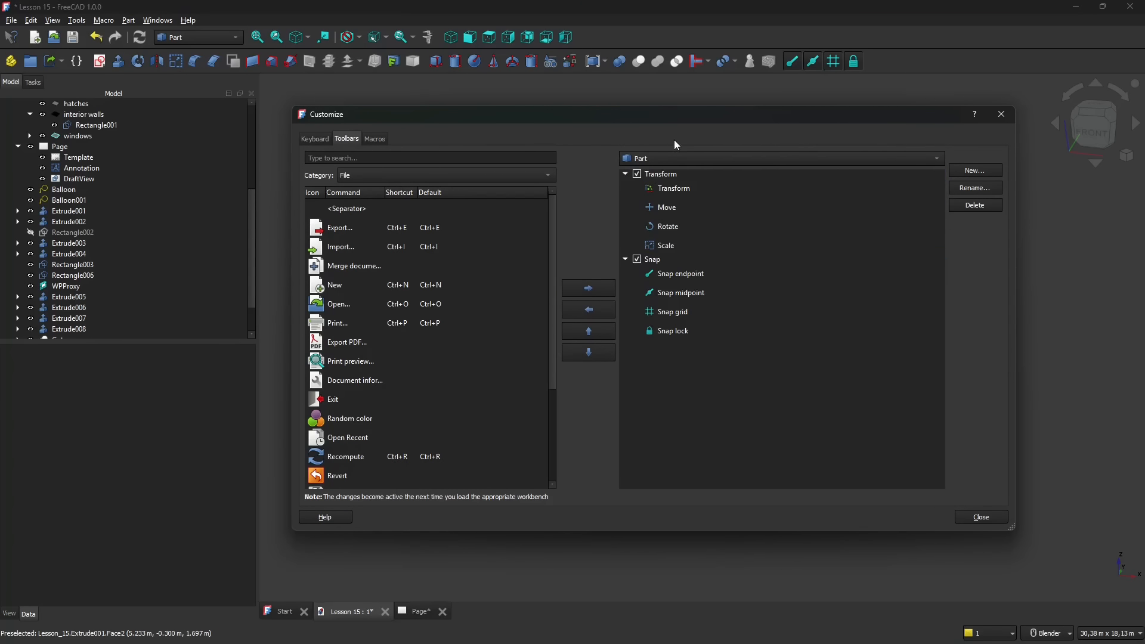
left_click_drag(687, 123, 587, 427)
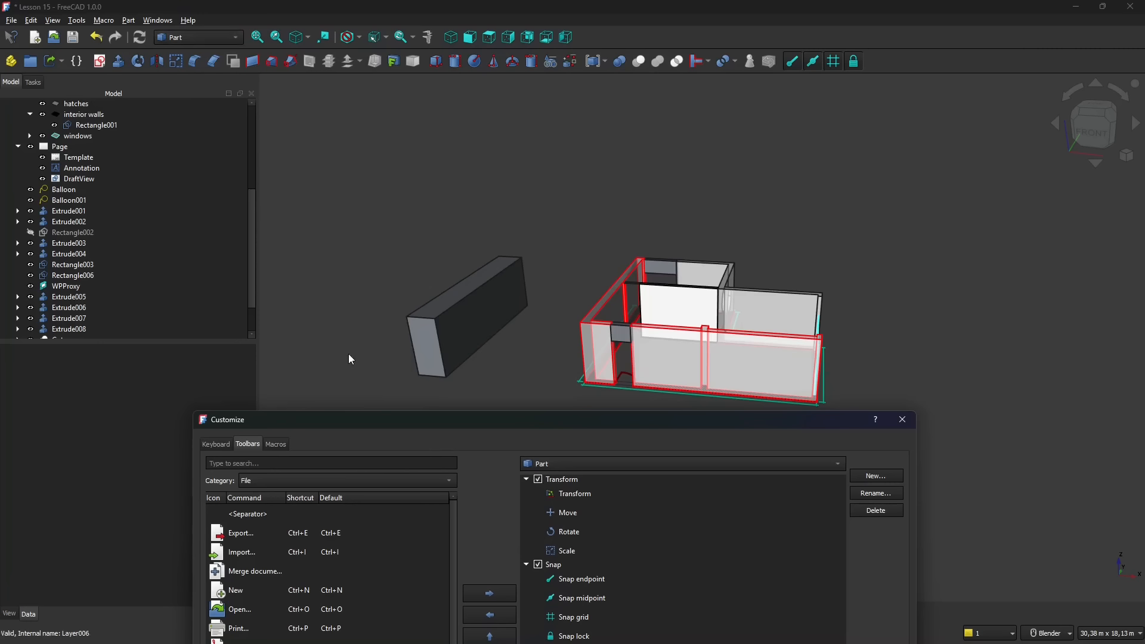
left_click_drag(361, 420, 364, 138)
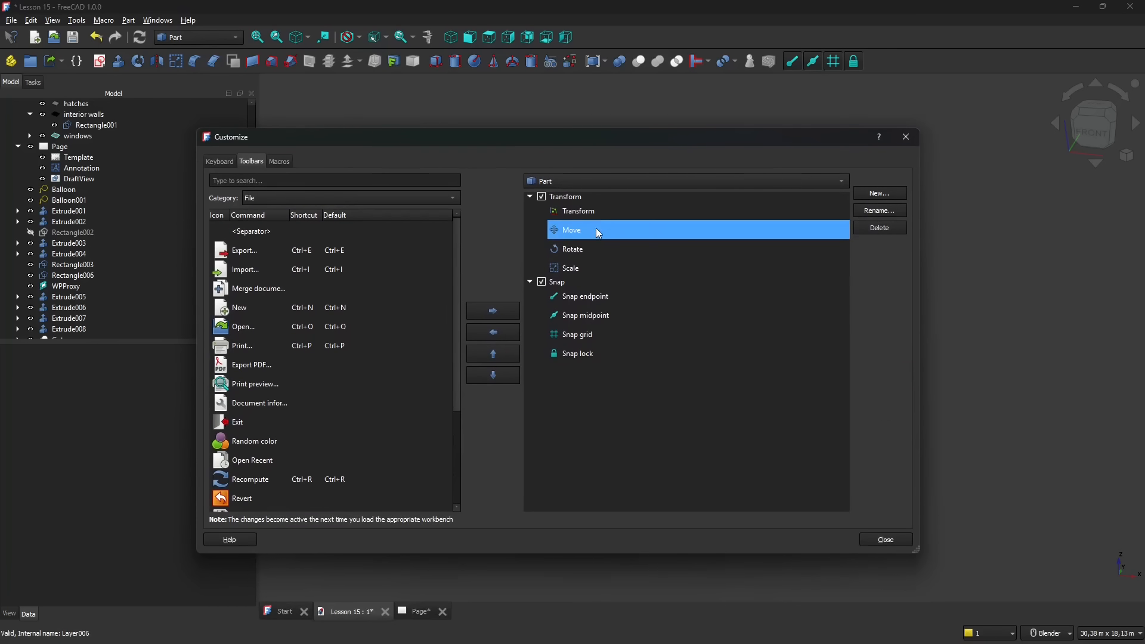
- Review the Transform toolbar's commands and look up Transform (Std_TransformManip) by searching the command list for "transform"
left_click(581, 231)
left_click(572, 268)
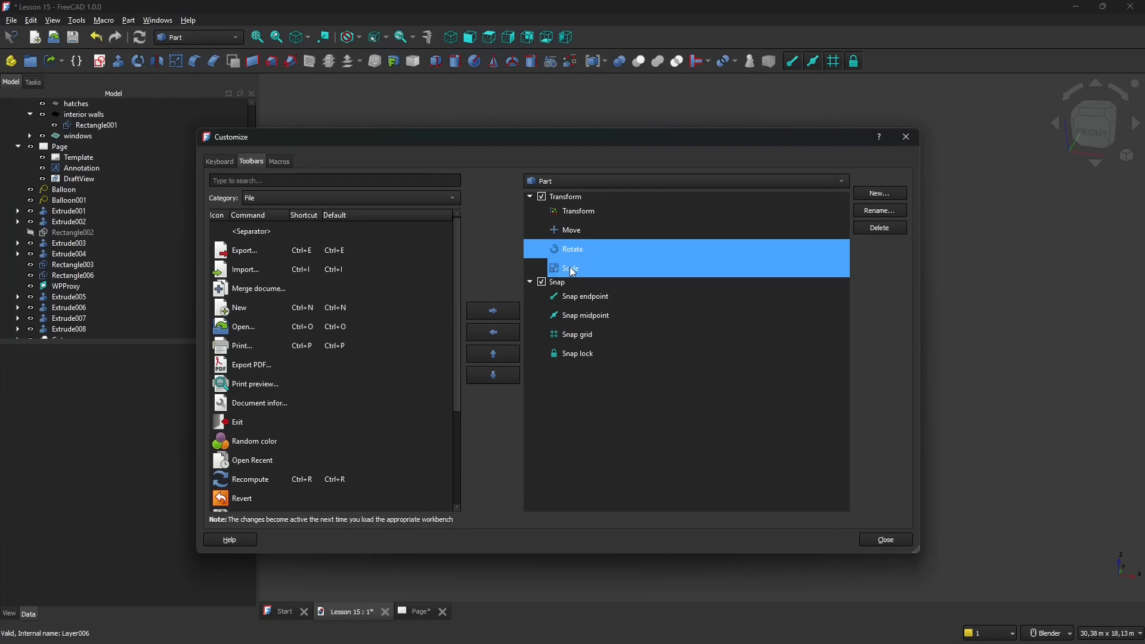
left_click(568, 213)
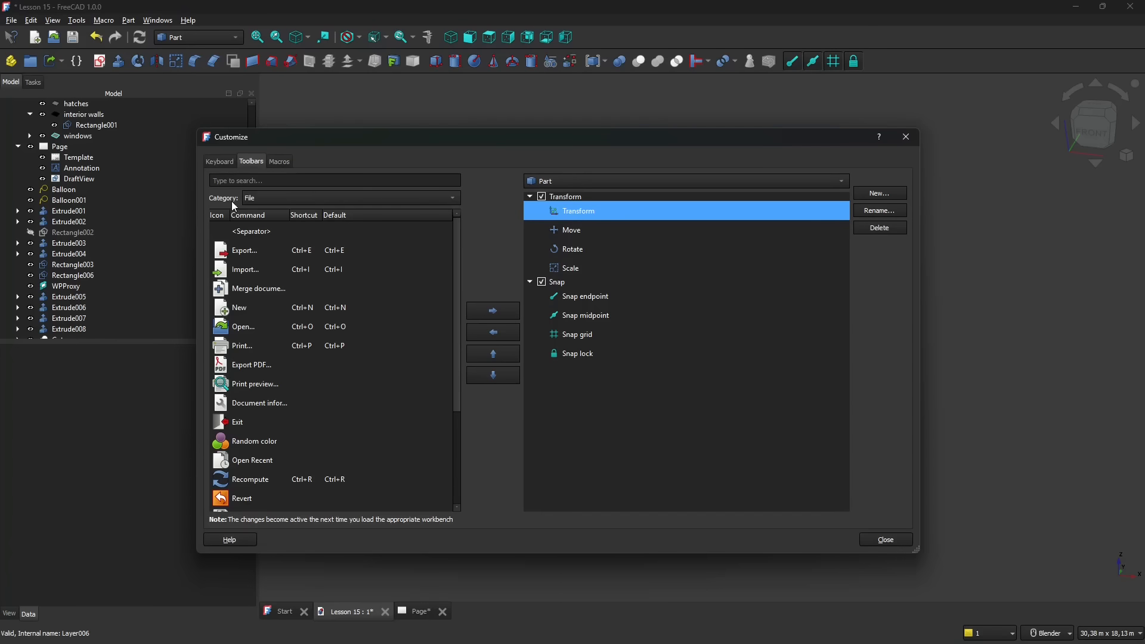
left_click(263, 181)
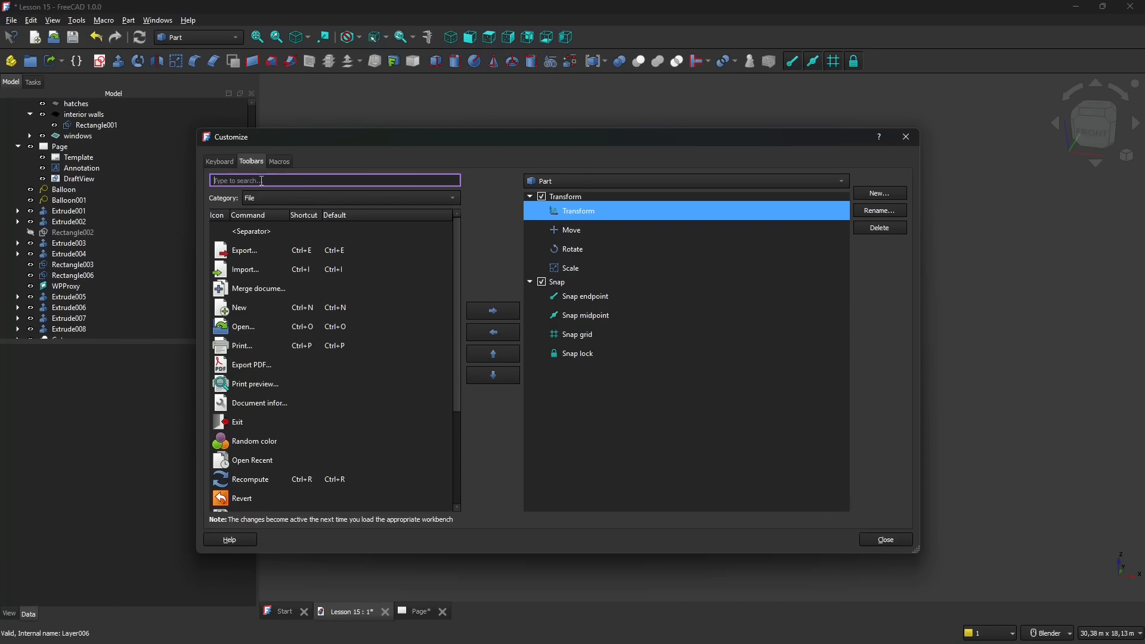
type("transform")
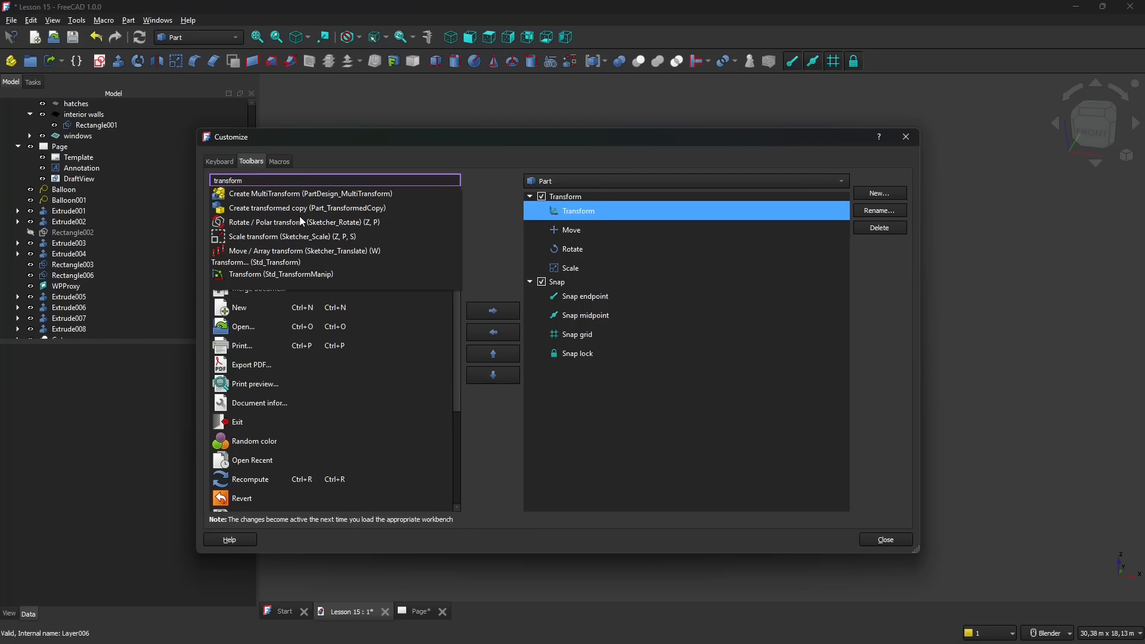
left_click(268, 275)
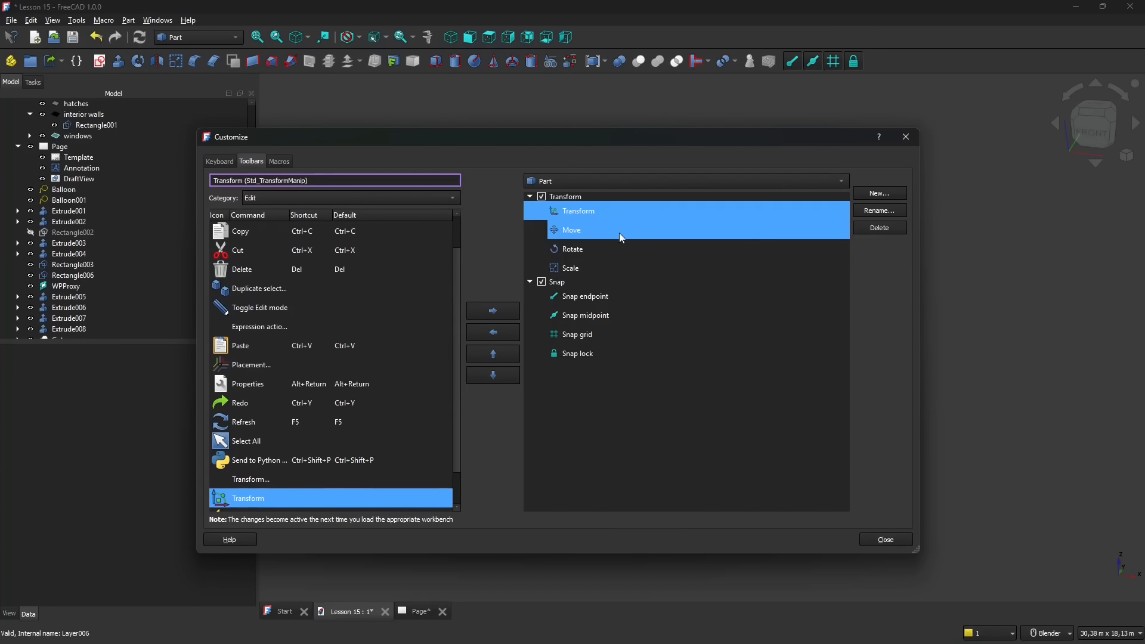
- Find the Clone (Draft_Clone) command by searching for "clone" and add it to the Transform toolbar below Scale
left_click(578, 233)
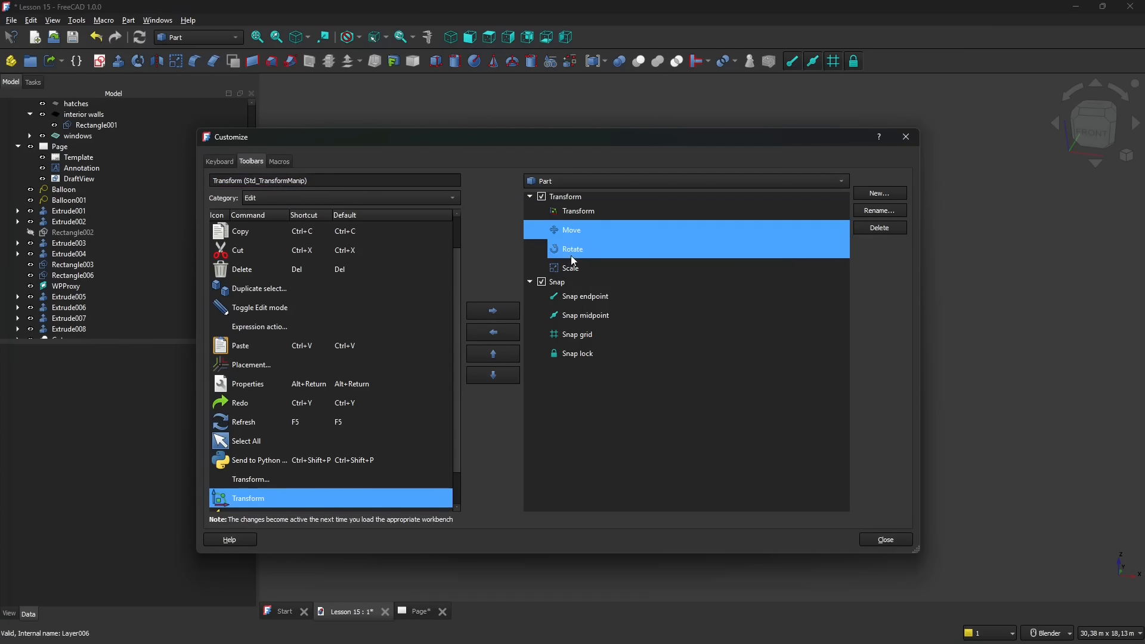
left_click(571, 254)
left_click(570, 268)
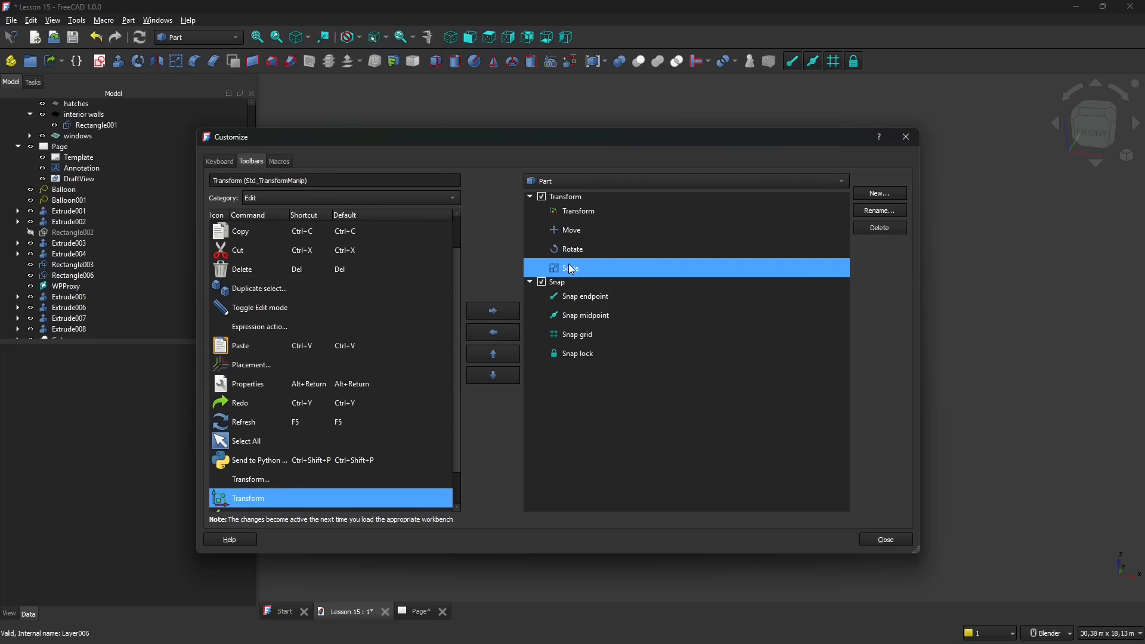
left_click(267, 181)
key("ctrl+a")
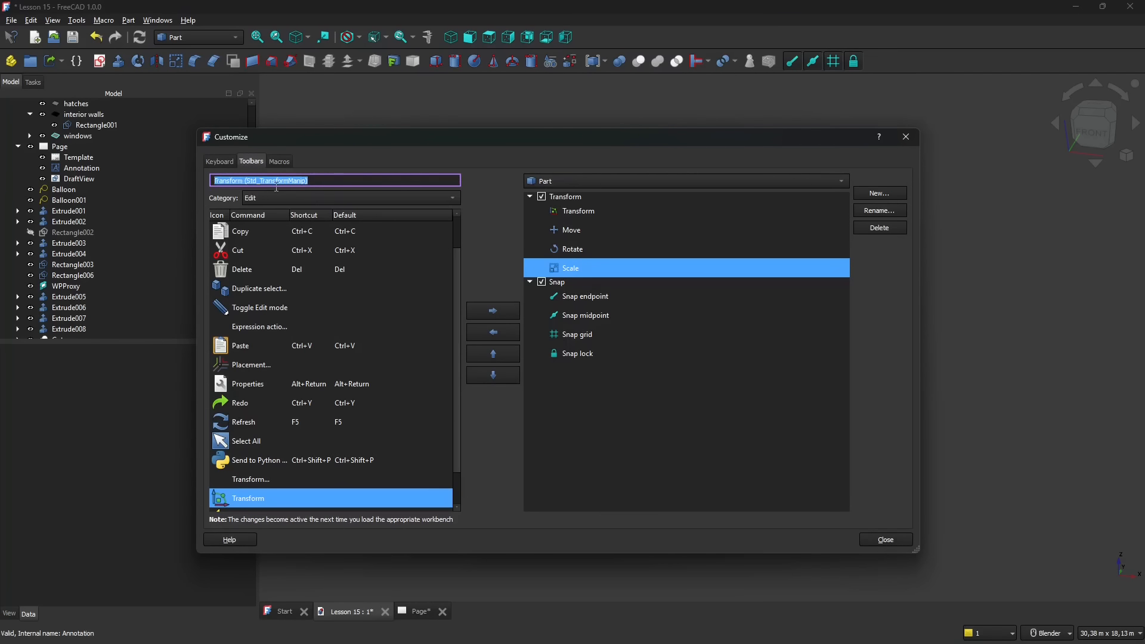
type("clon")
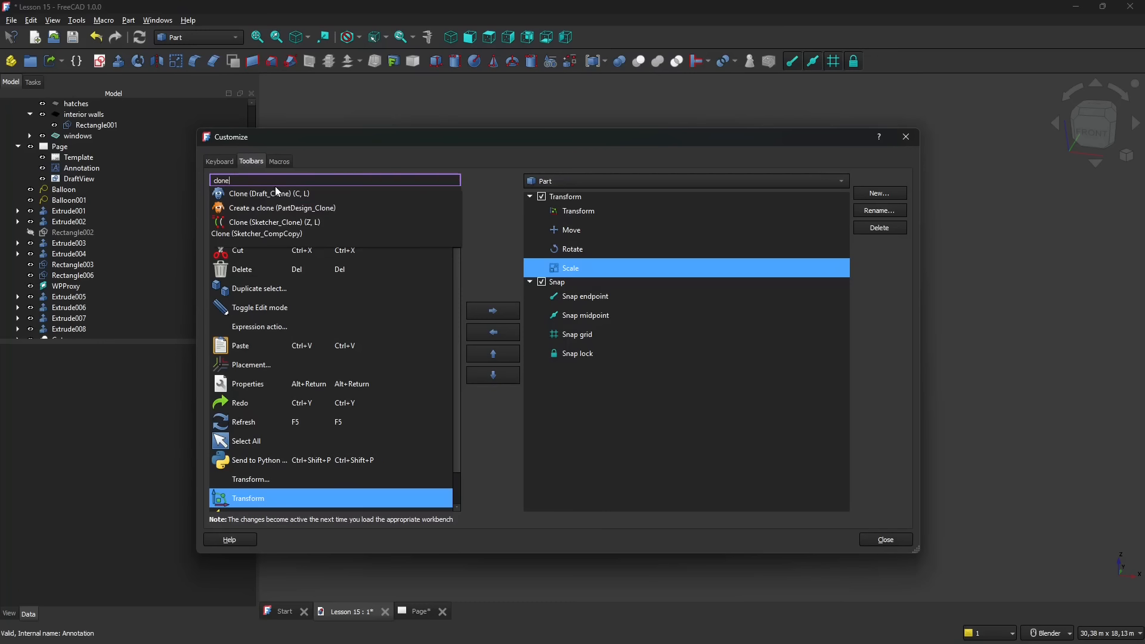
type("e")
left_click(250, 194)
scroll(318, 396, "down", 2)
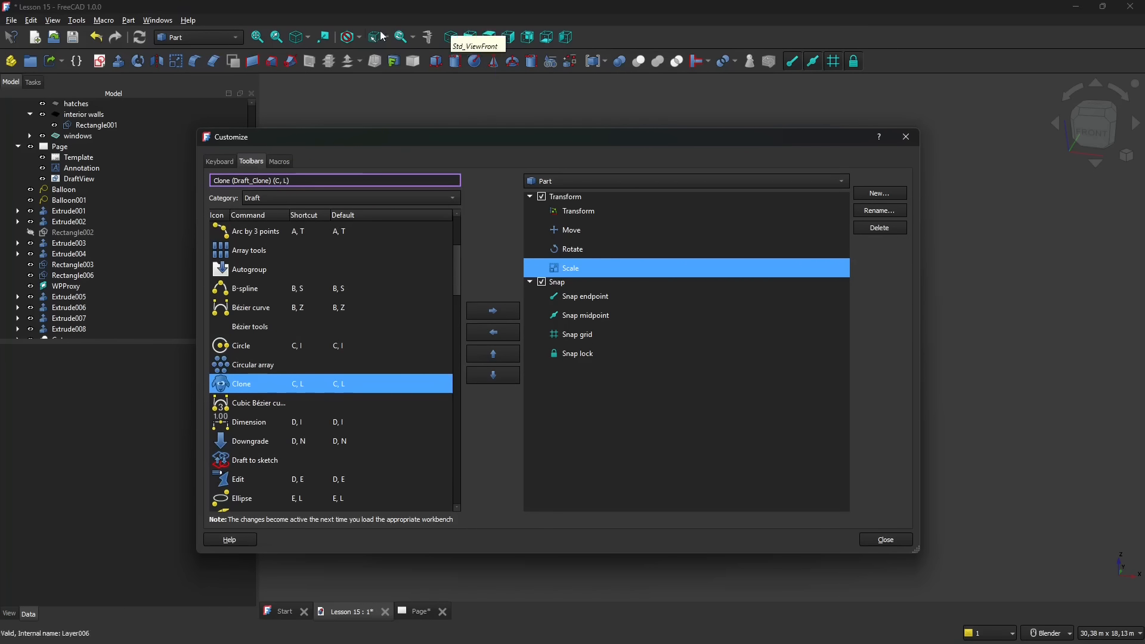
left_click(480, 314)
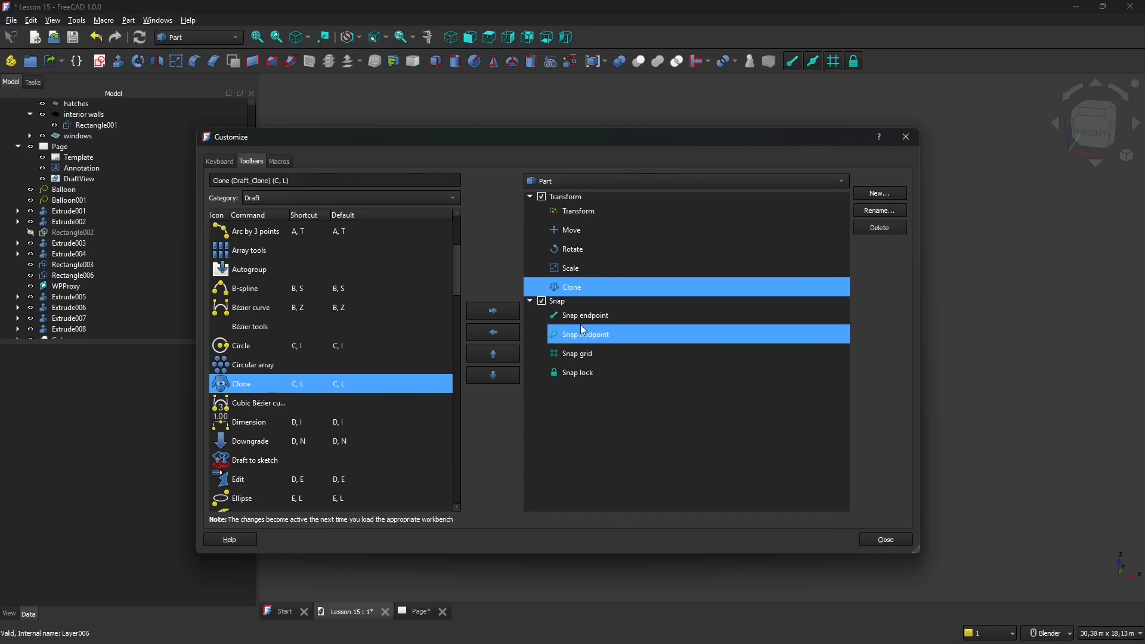
- Search the Draft category for "snap" and add the Snap extension command to the Part workbench's Snap toolbar
left_click(539, 301)
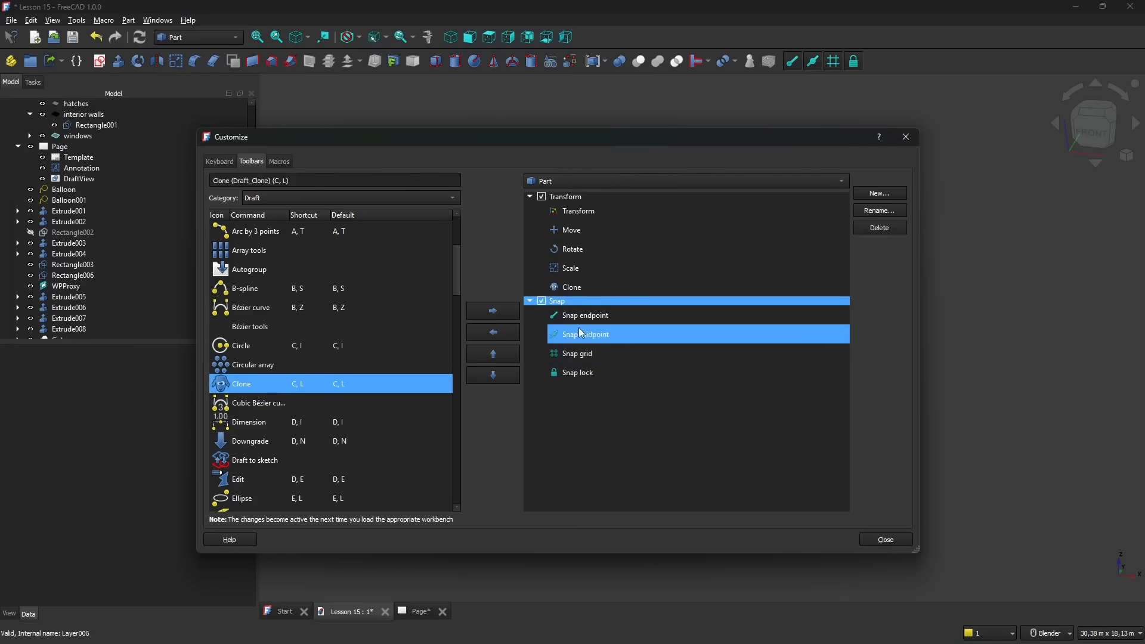
left_click(299, 180)
key("ctrl+a")
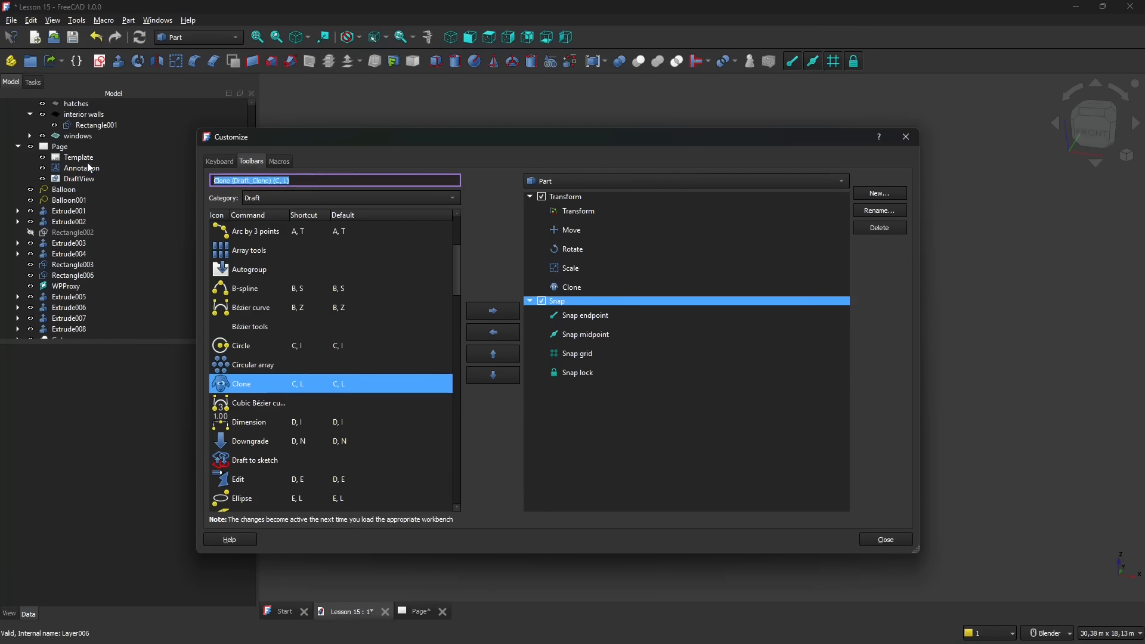
type("snap")
key("Escape")
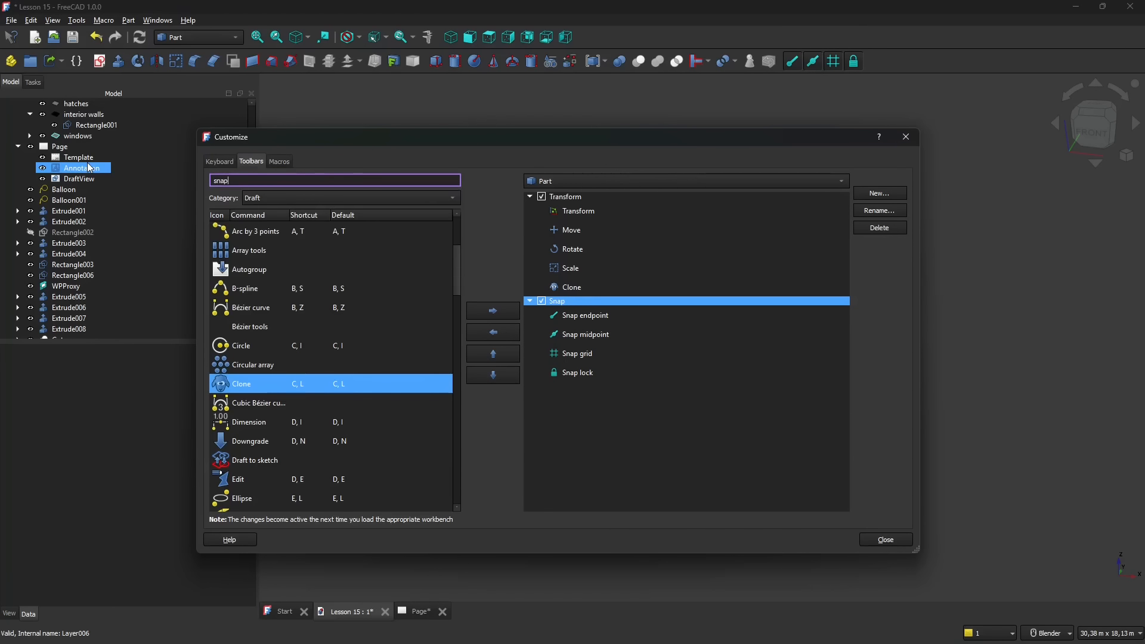
left_click(270, 198)
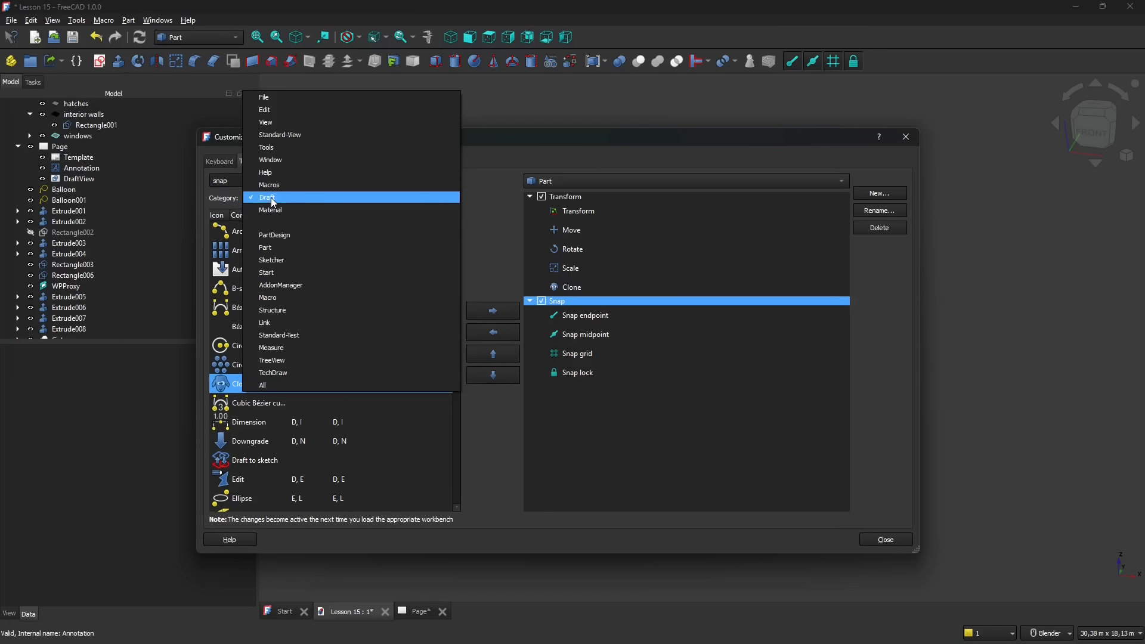
left_click(270, 201)
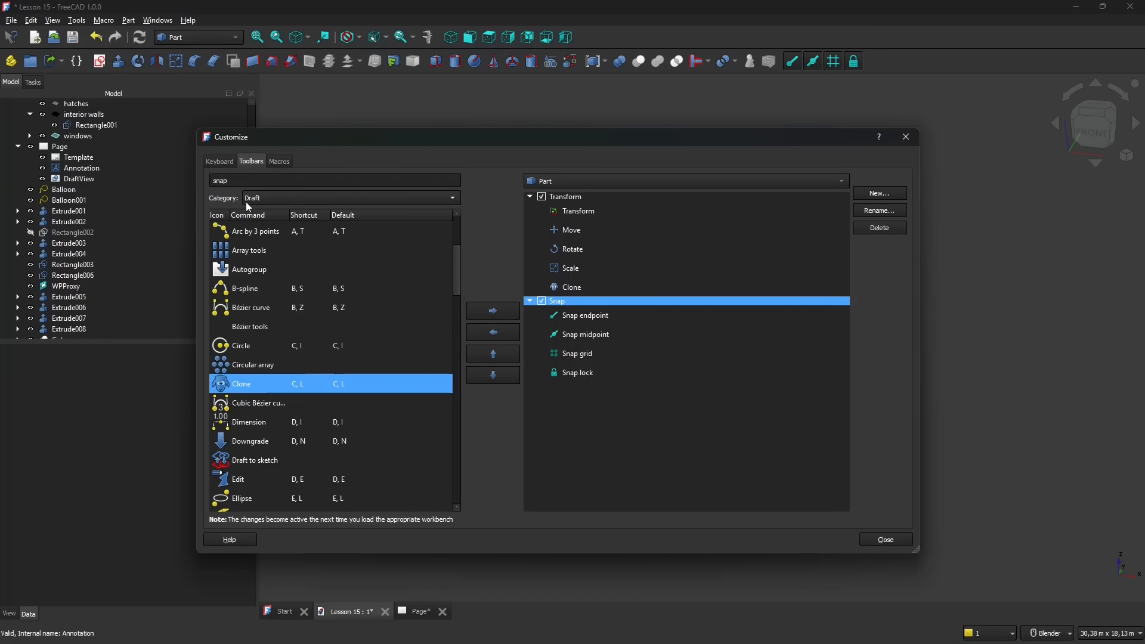
left_click(264, 184)
key("Return")
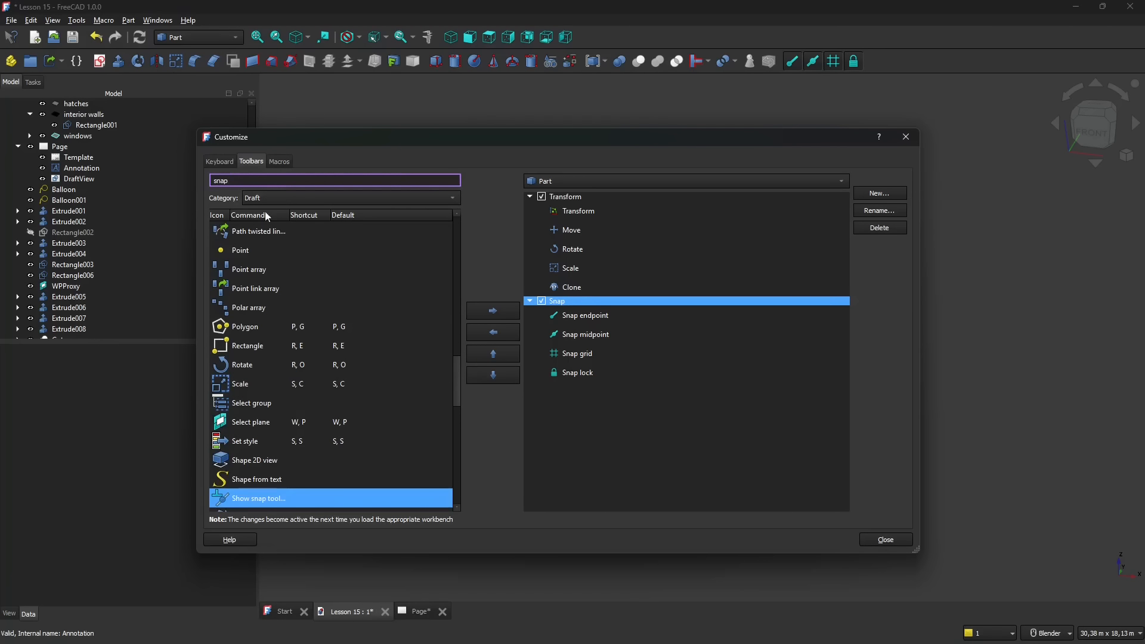
scroll(298, 304, "down", 4)
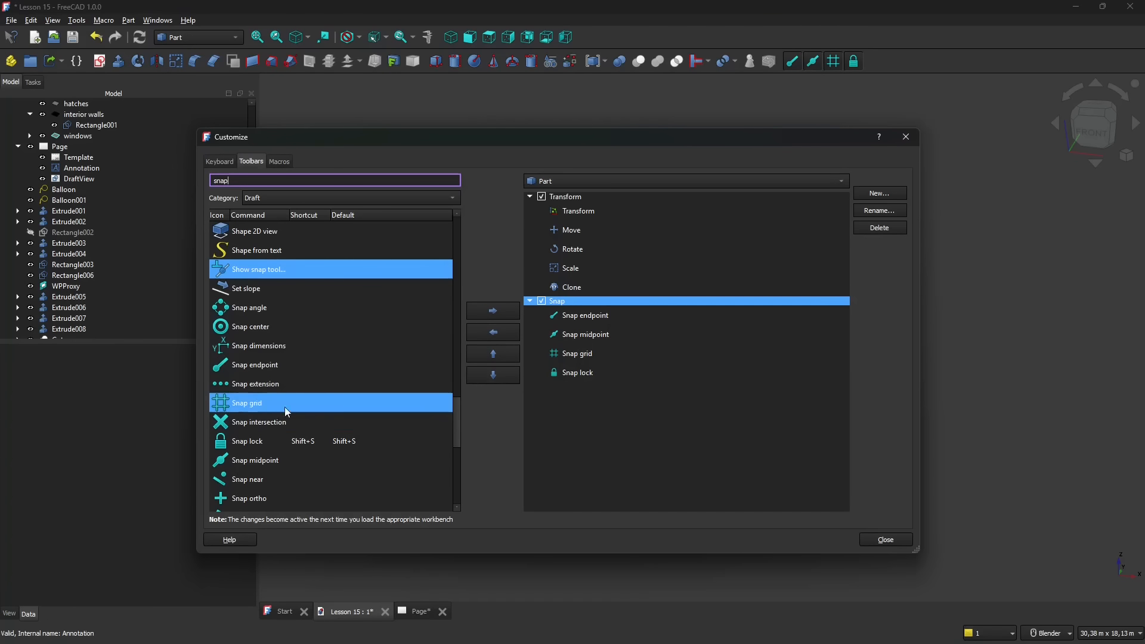
left_click(262, 383)
left_click(501, 316)
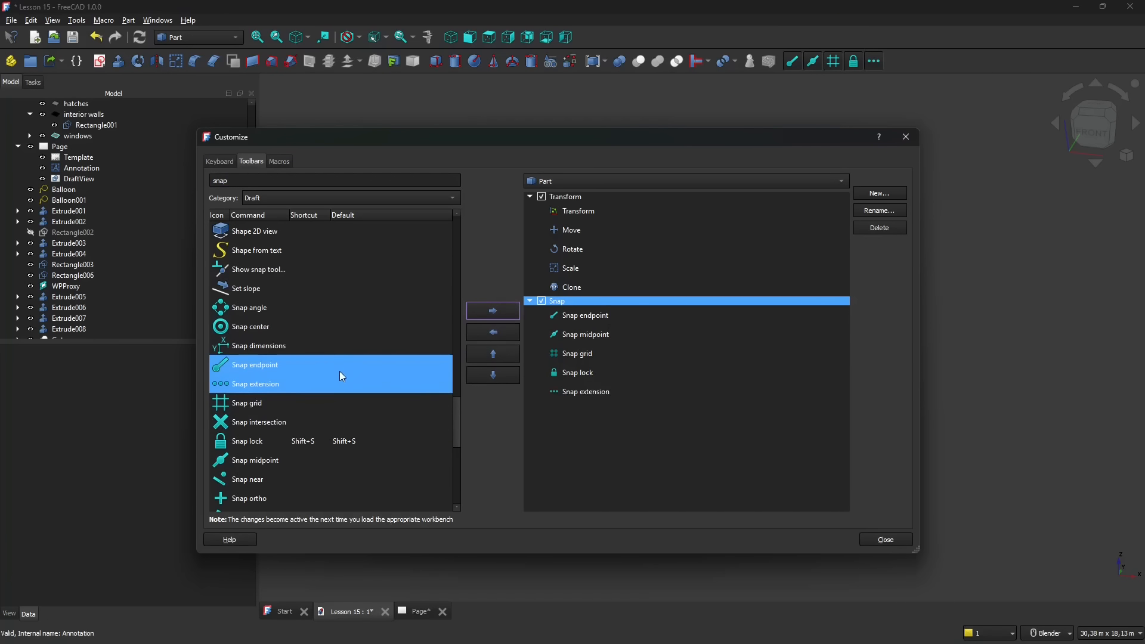
- Add the Snap intersection command to the Snap toolbar, below Snap extension
left_click(270, 408, "ctrl")
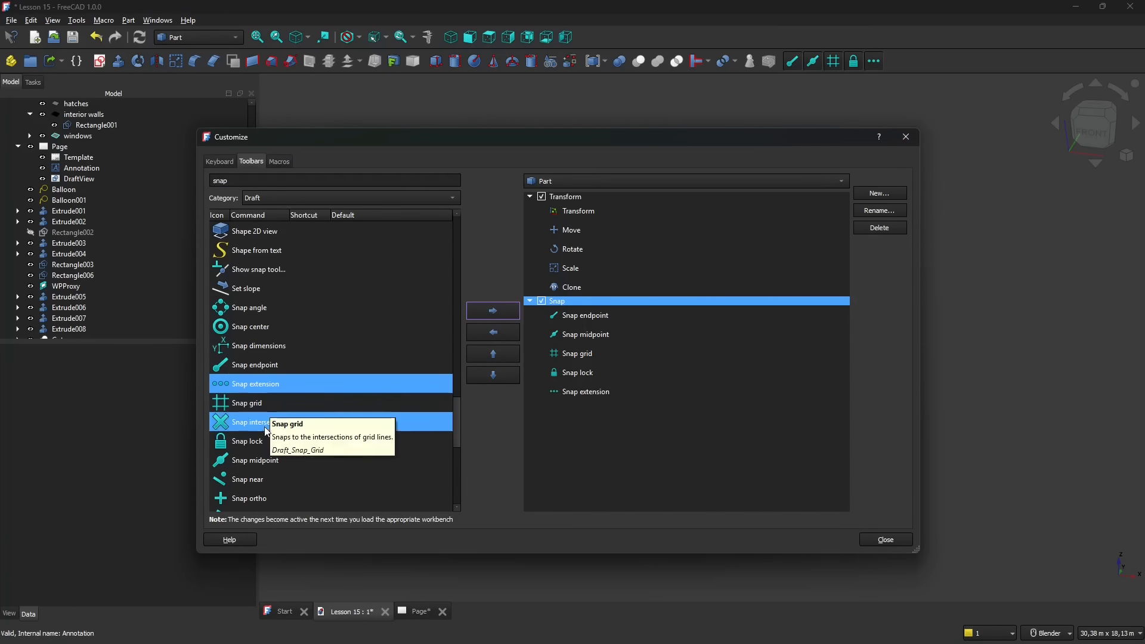
scroll(309, 432, "down", 1)
left_click(256, 365)
left_click(493, 311)
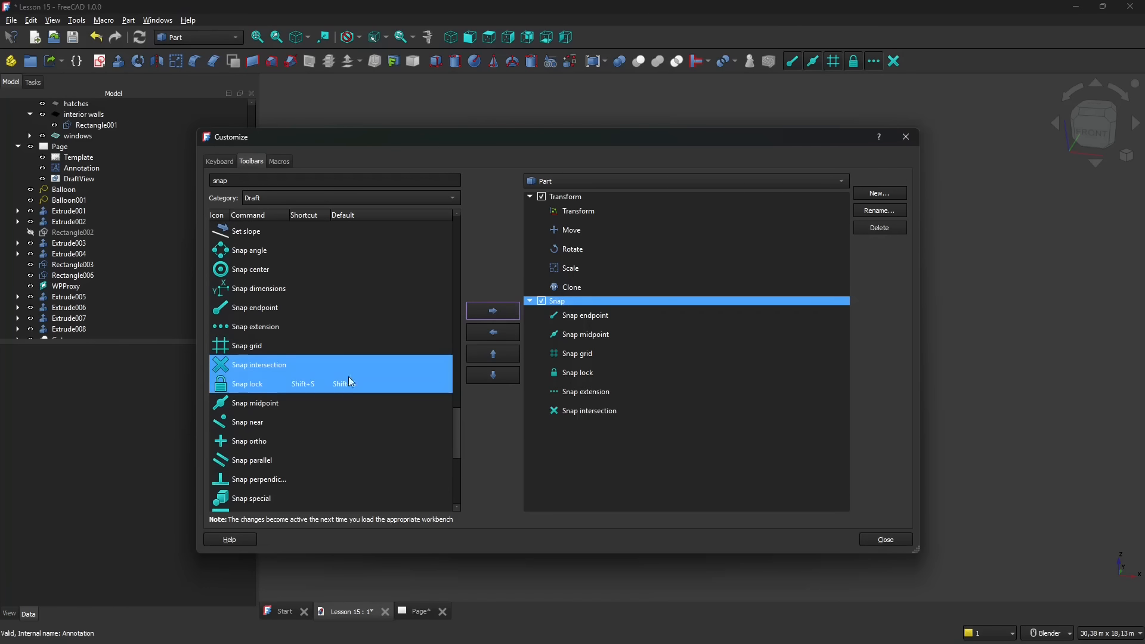
- Add the Snap ortho command to the Part workbench's Snap toolbar, below Snap intersection
scroll(262, 420, "down", 1)
left_click(260, 424, "ctrl")
left_click(260, 422, "ctrl")
left_click(254, 385, "ctrl")
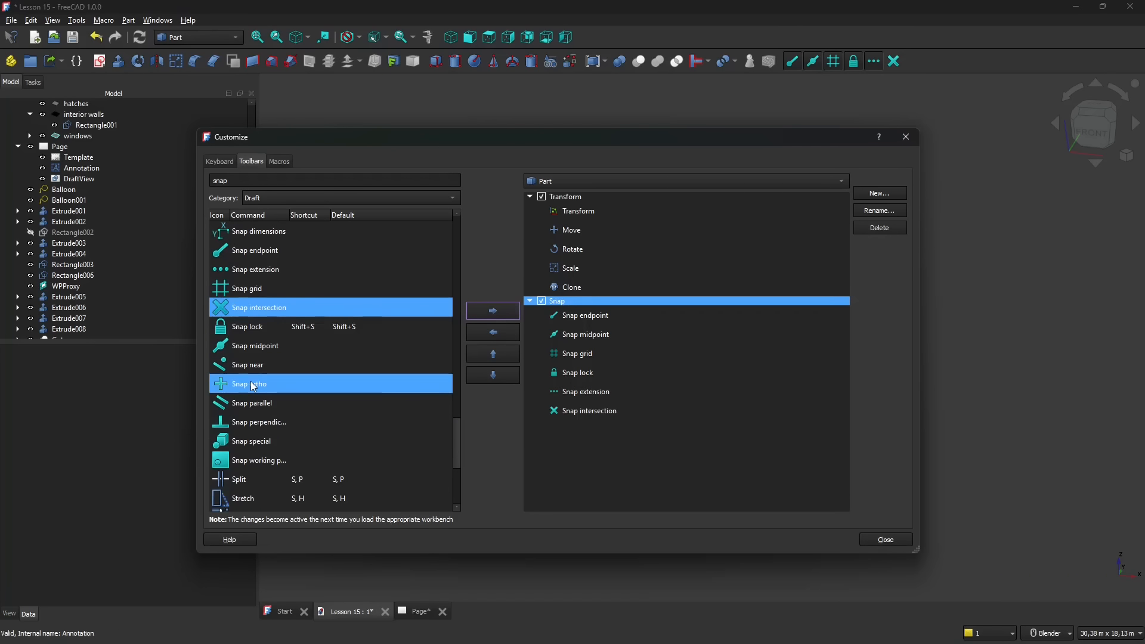
left_click(260, 385)
left_click(488, 318)
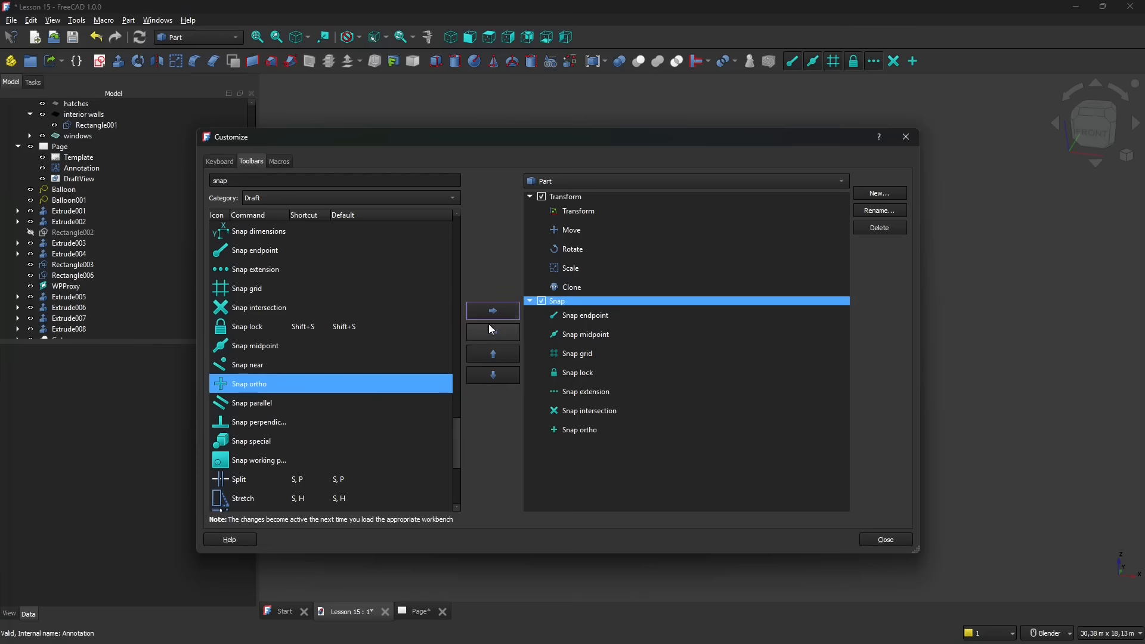
- Add the Snap working plane command to the Snap toolbar, below Snap ortho, and close the Customize dialog
left_click(287, 458)
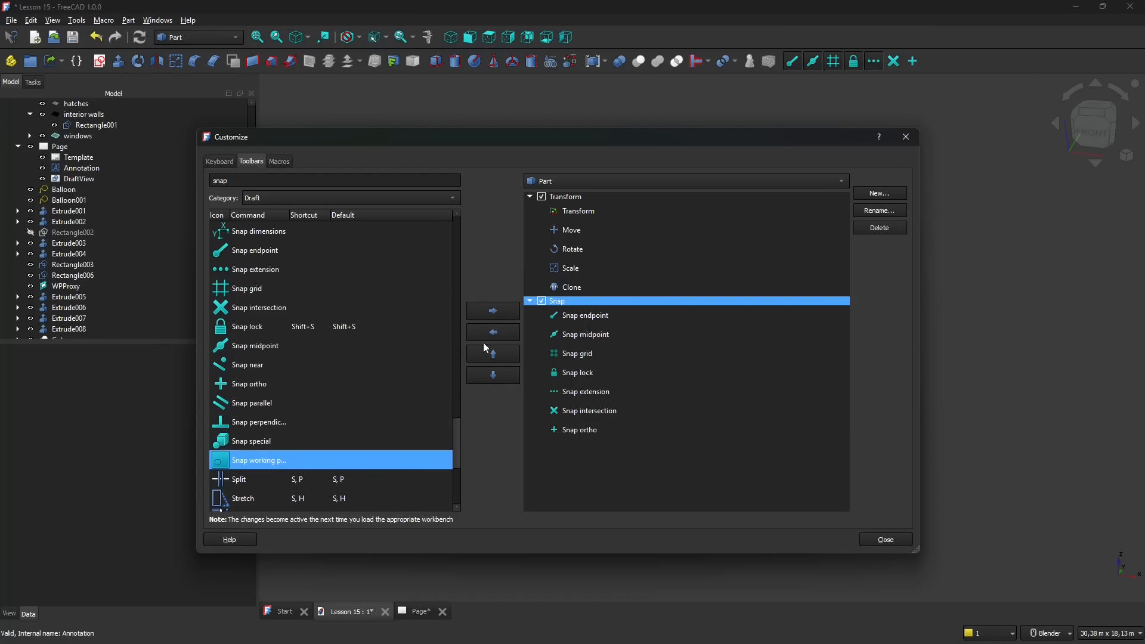
left_click(491, 311)
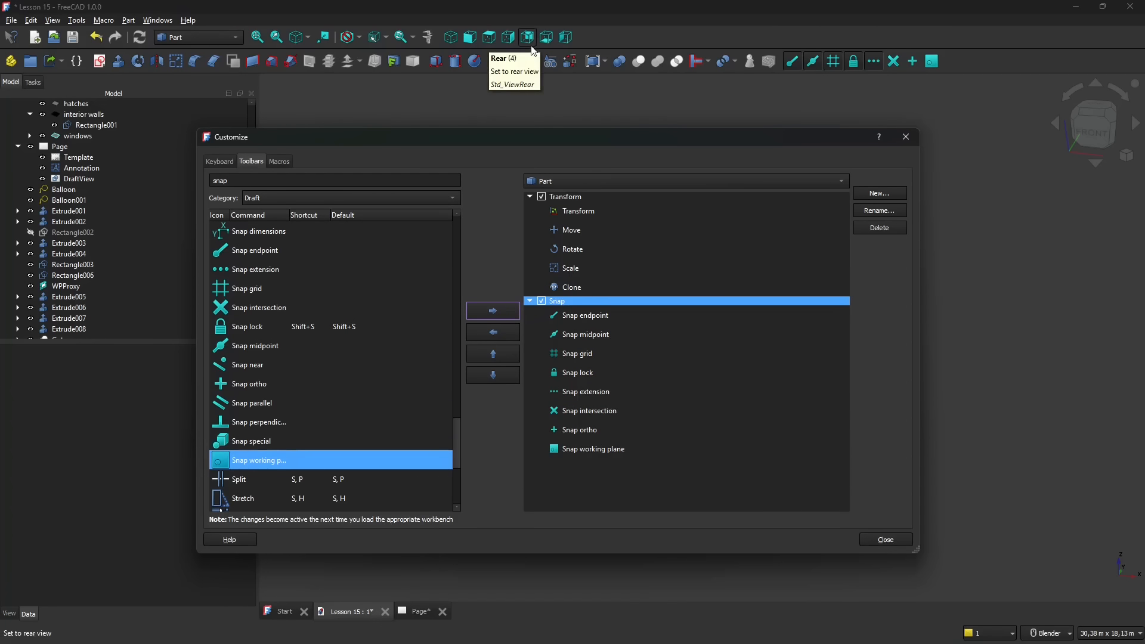
left_click(871, 541)
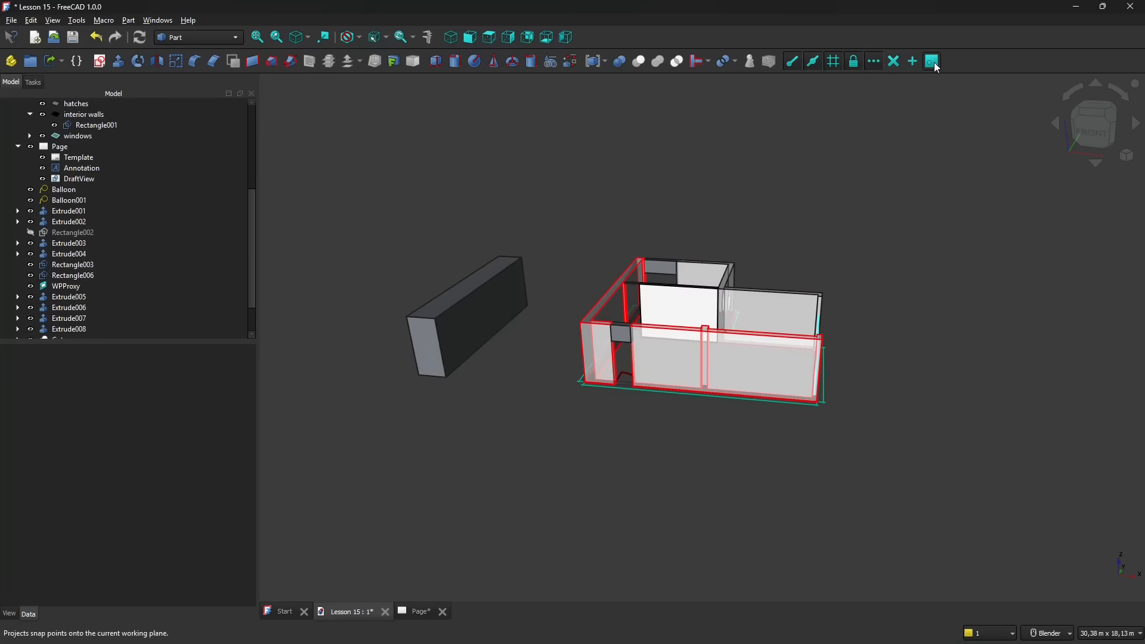
- Unlock the toolbars and move the Snap toolbar to the upper row, beside the individual view commands
right_click(978, 60)
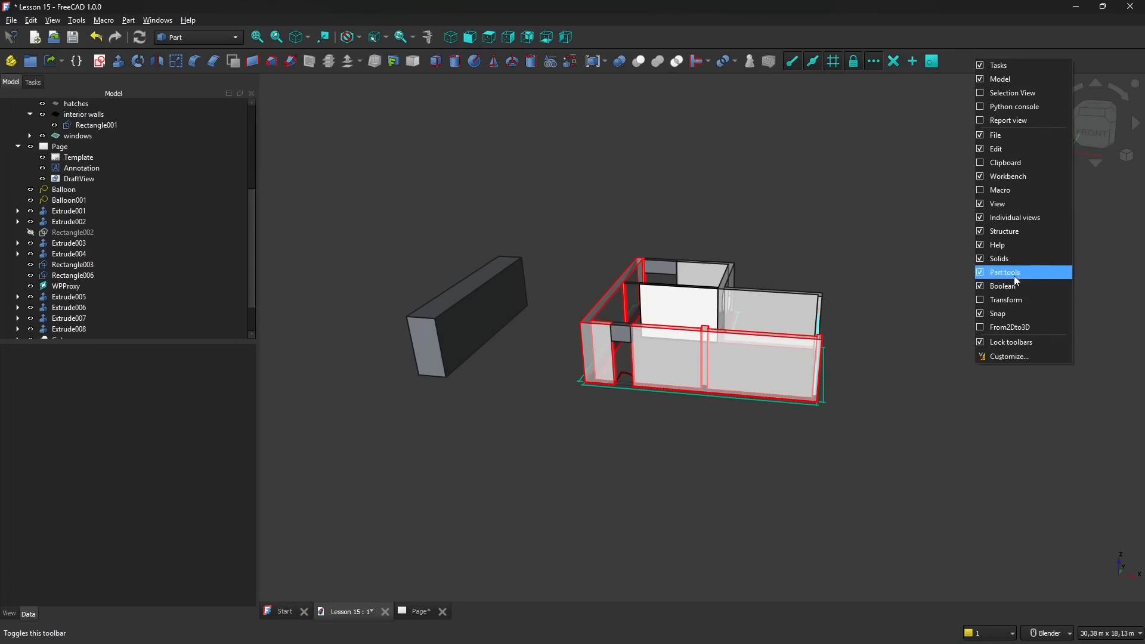
left_click(981, 343)
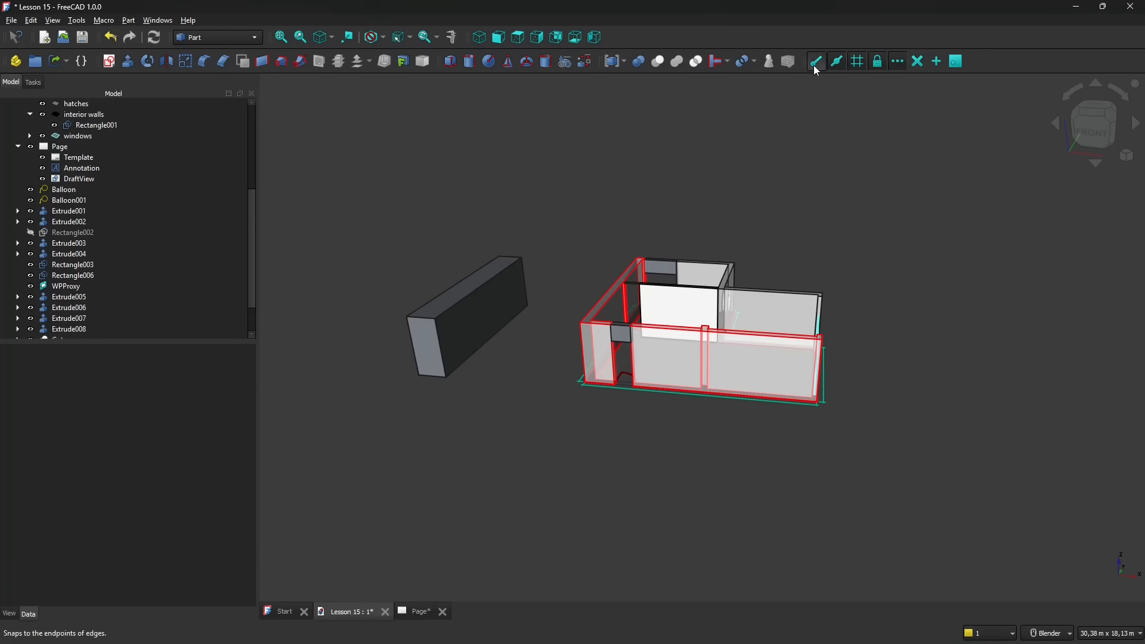
left_click_drag(804, 62, 616, 38)
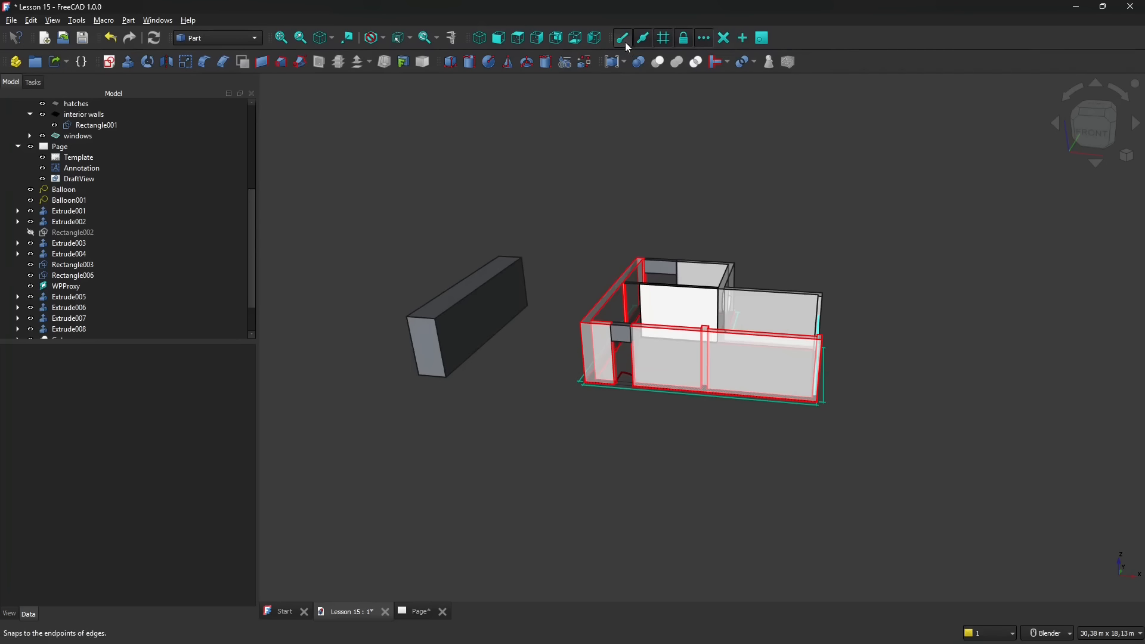
- Try the Snap toolbar on a third row, then restore it to the upper row and Part tools beside Structure
left_click_drag(610, 36, 597, 95)
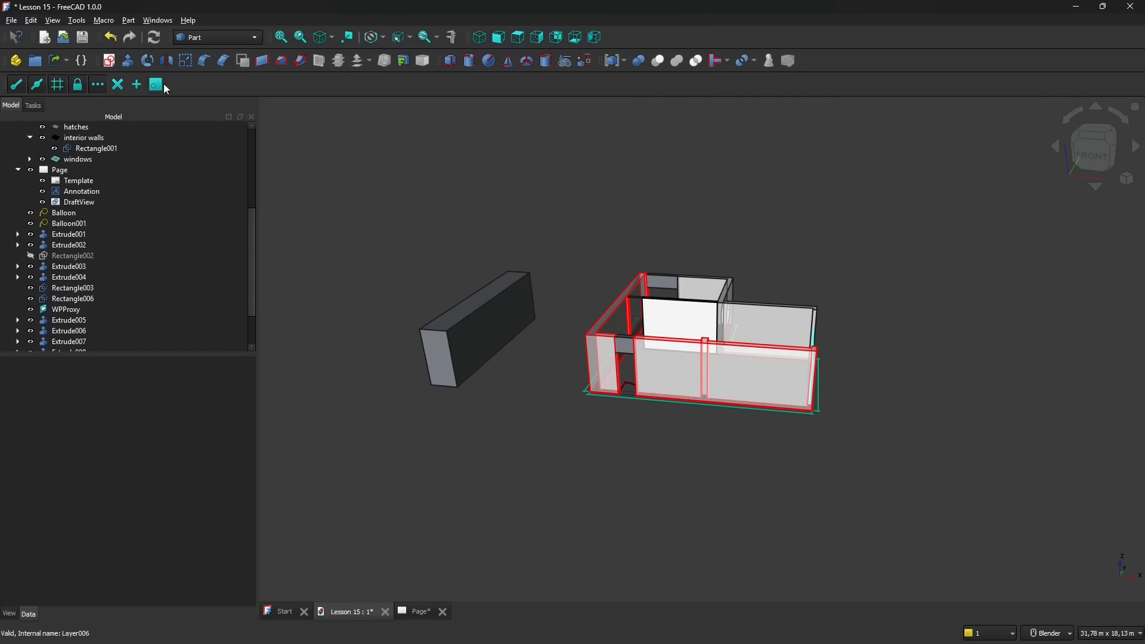
mouse_move(5, 85)
left_mouse_down()
mouse_move(186, 70)
mouse_move(105, 68)
mouse_move(590, 67)
mouse_move(648, 37)
mouse_move(618, 38)
left_mouse_up()
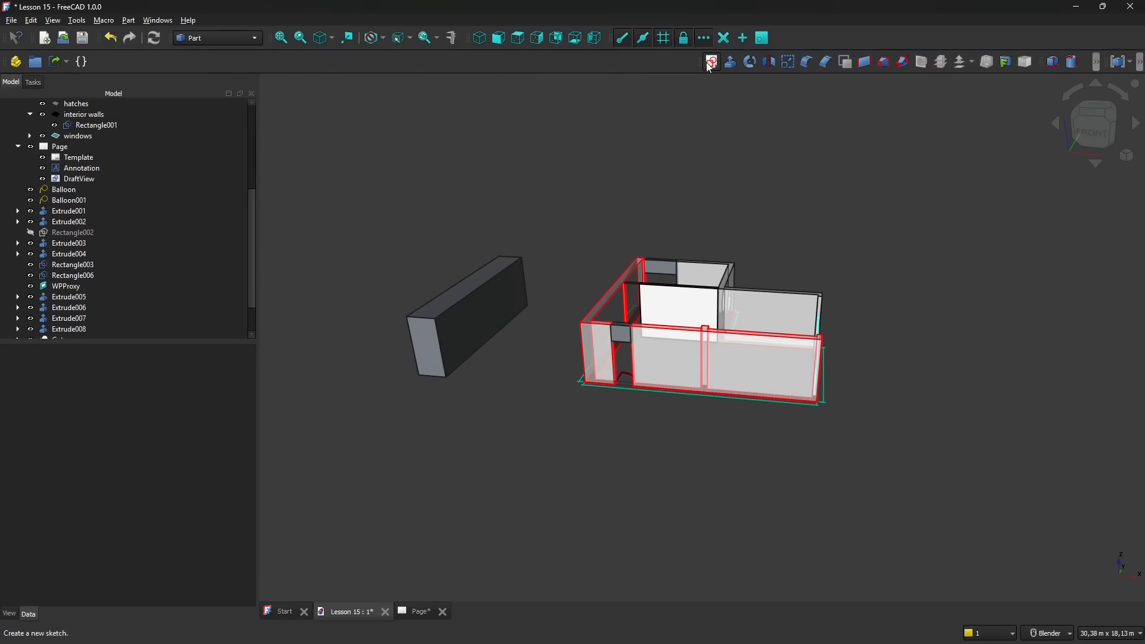
left_click_drag(703, 62, 211, 61)
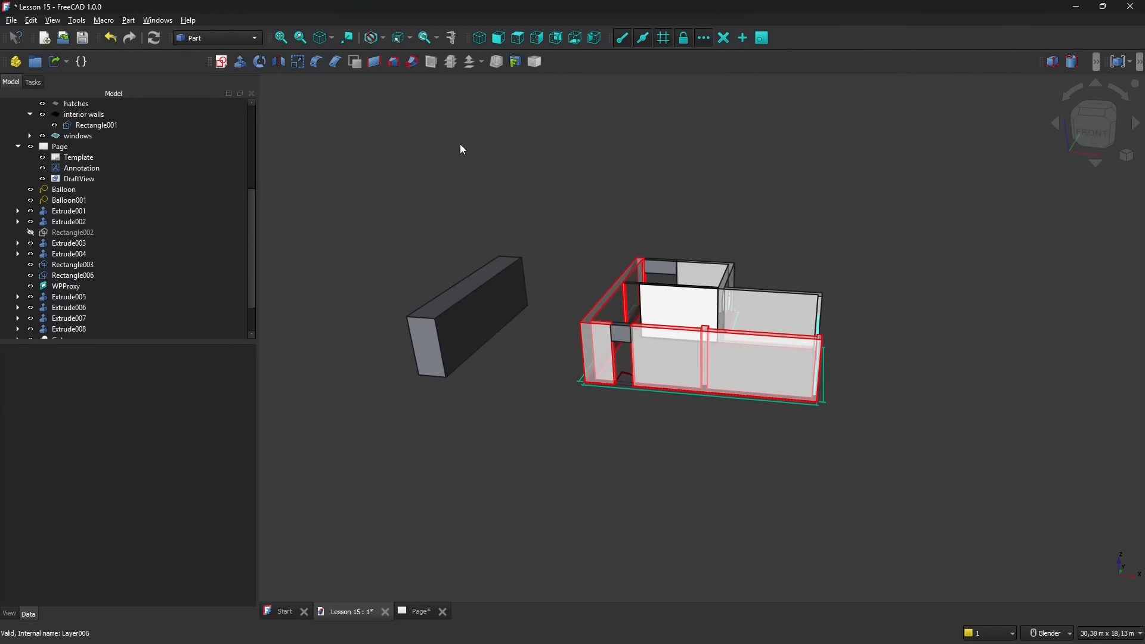
- Show the Transform and From2Dto3D toolbars, and move the Solids toolbar beside Part tools in the lower row
right_click(733, 68)
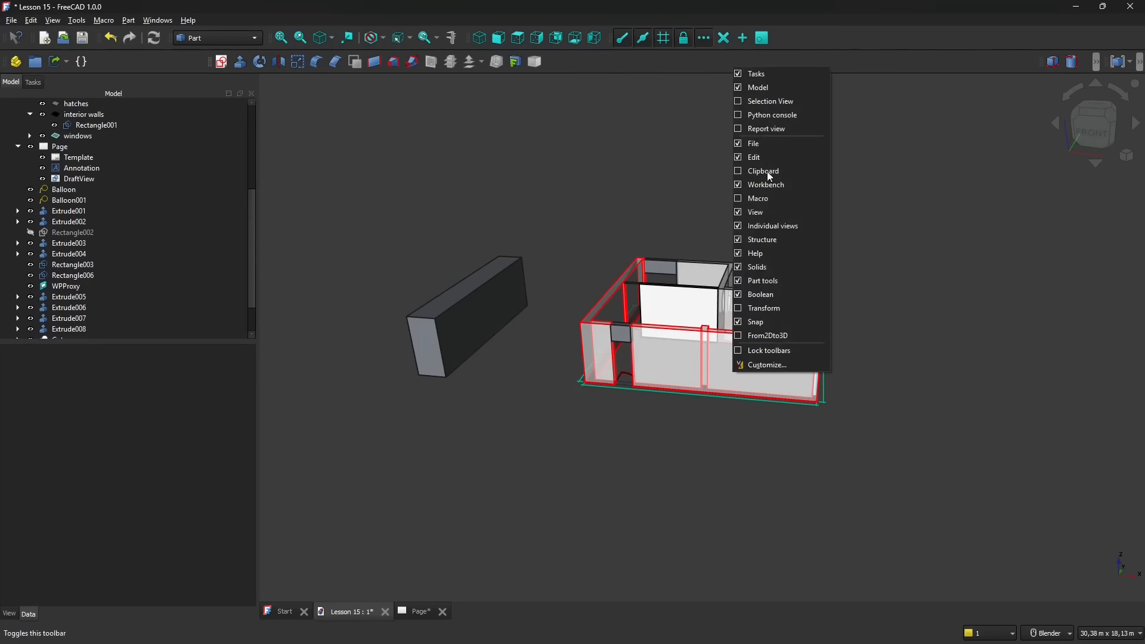
left_click(739, 311)
left_click_drag(1032, 62, 805, 66)
right_click(805, 67)
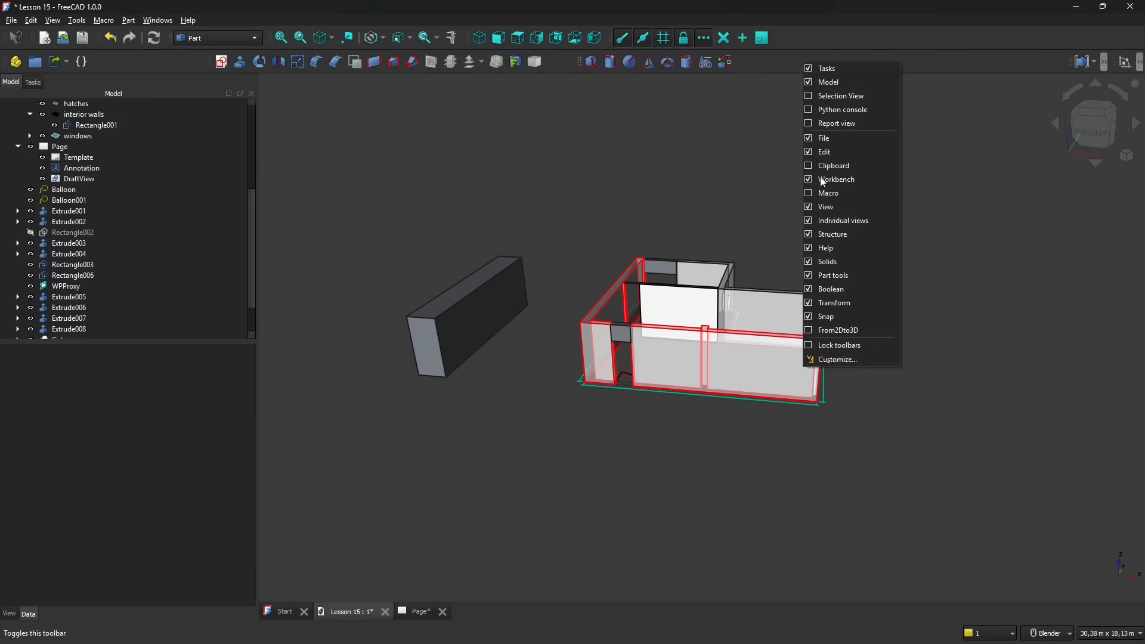
left_click(808, 330)
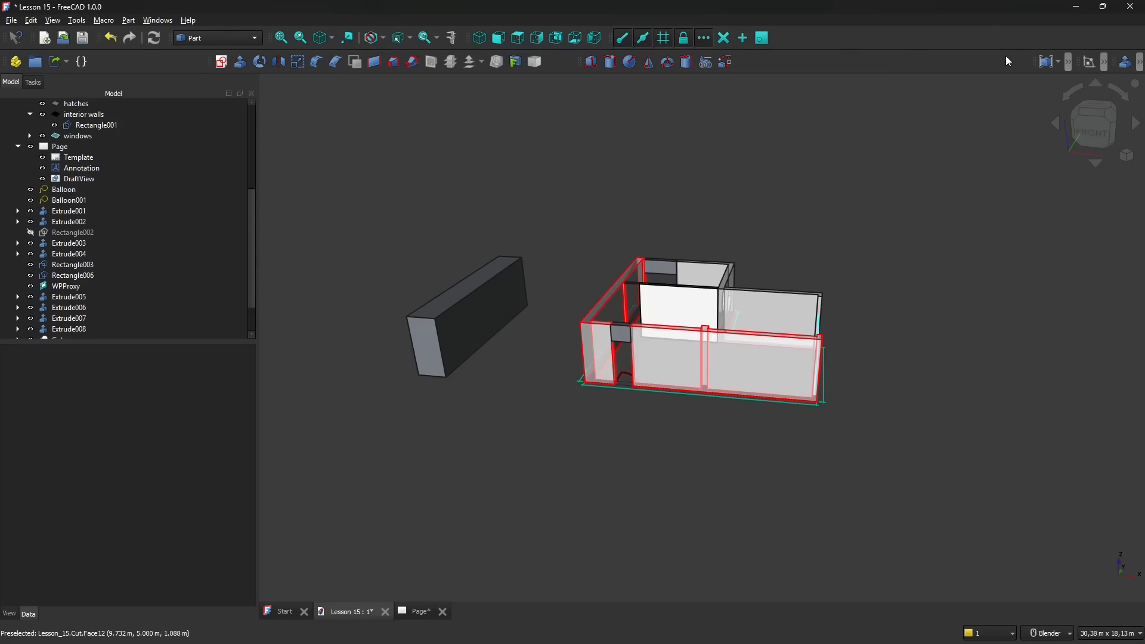
- Place Boolean and From2Dto3D after Solids in the lower row and Transform after Snap in the upper row, and lock the toolbars
left_click_drag(1038, 61, 768, 62)
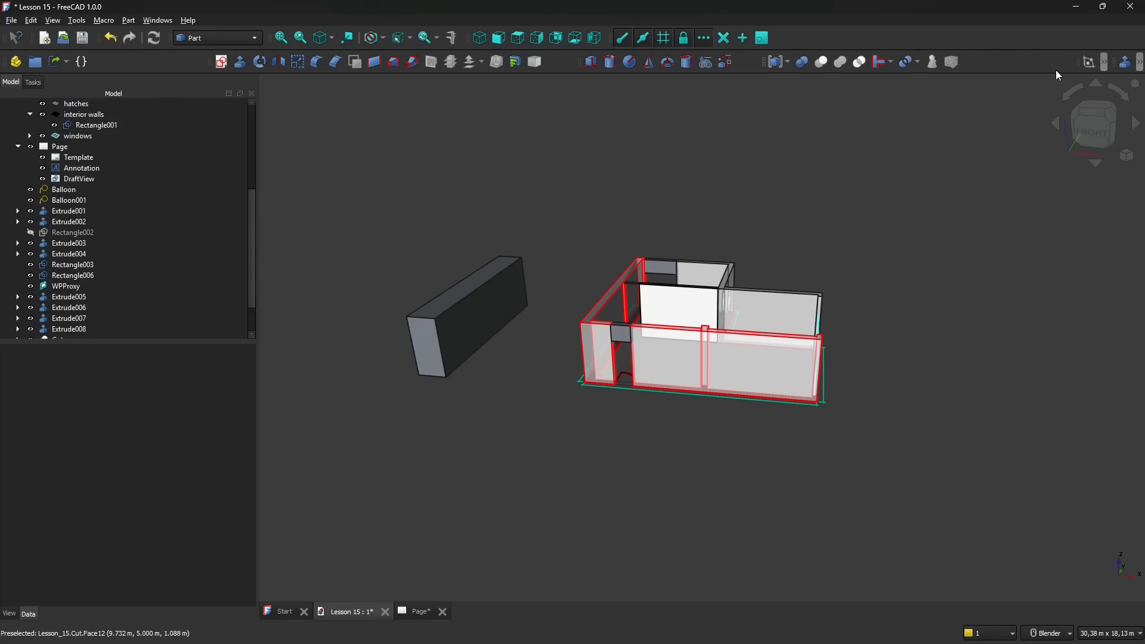
left_click_drag(1076, 64, 874, 31)
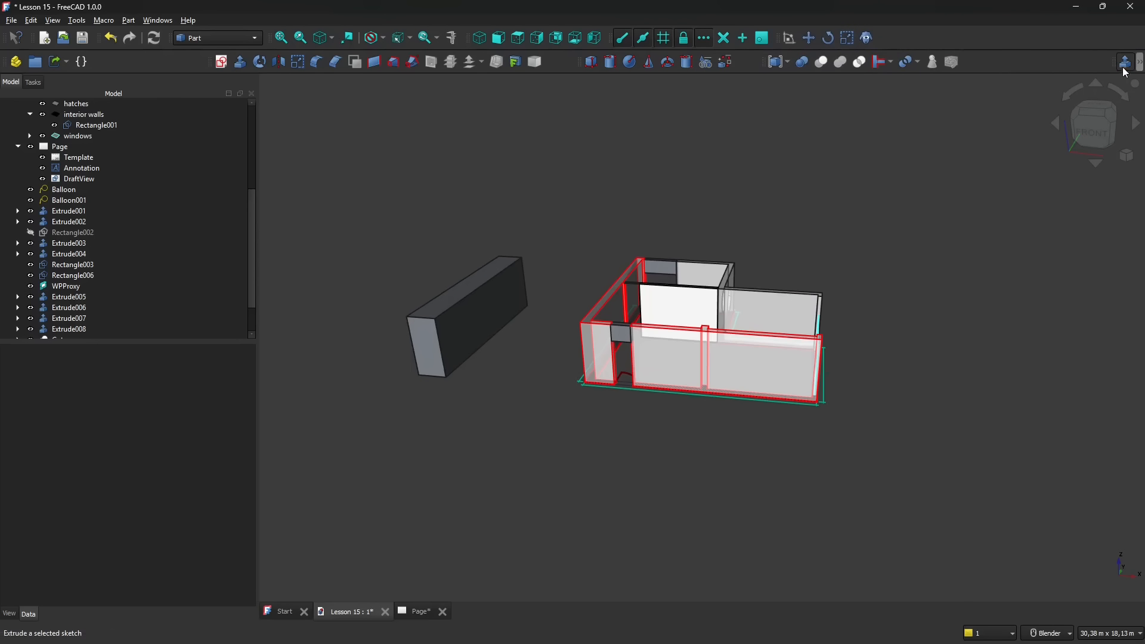
left_click_drag(1113, 62, 987, 62)
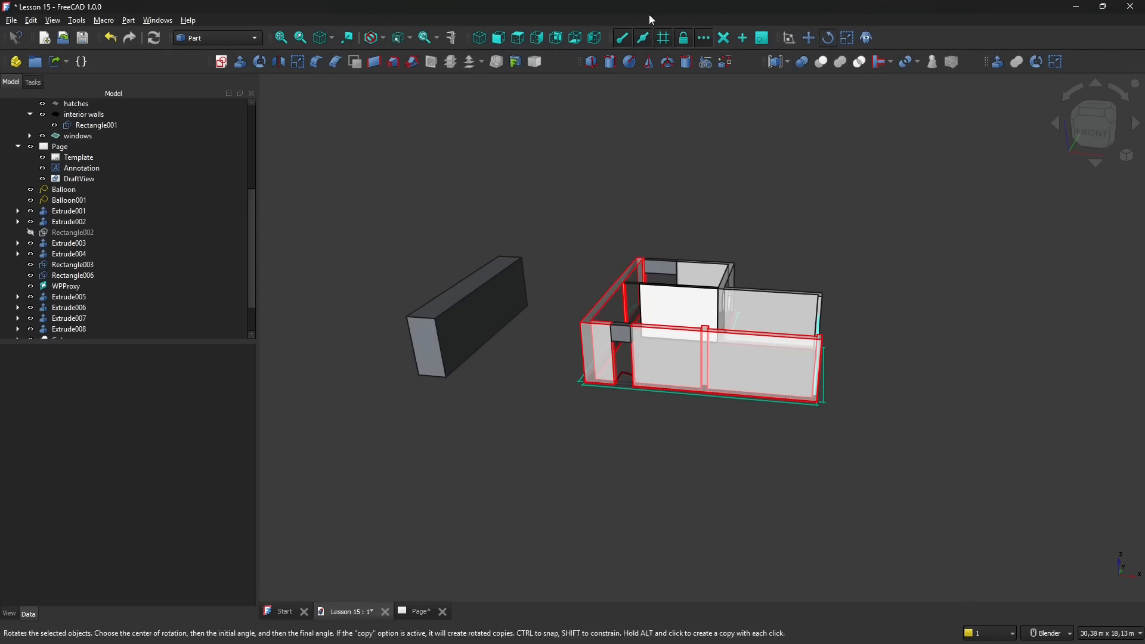
right_click(1090, 63)
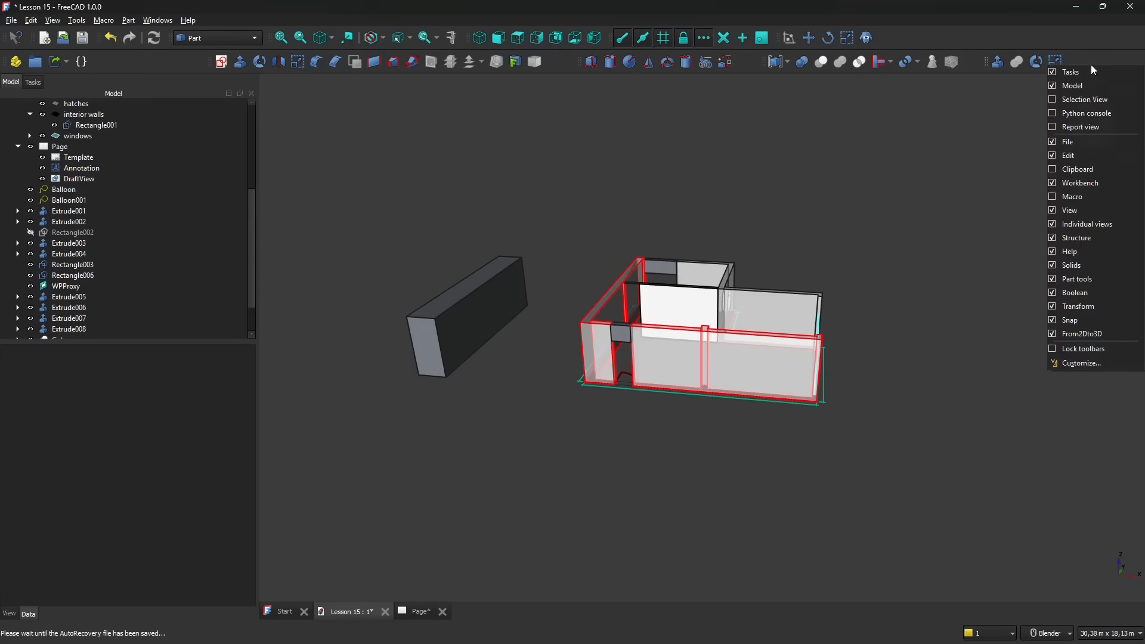
left_click(1076, 348)
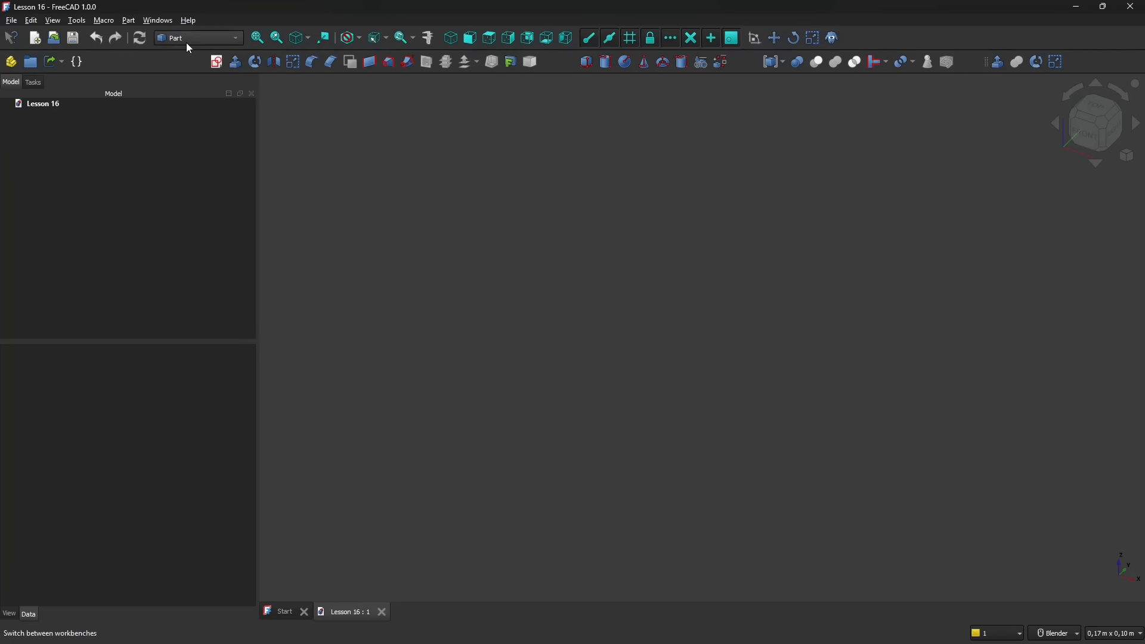
- Select the Lesson 16 document in the model tree
left_click(36, 104)
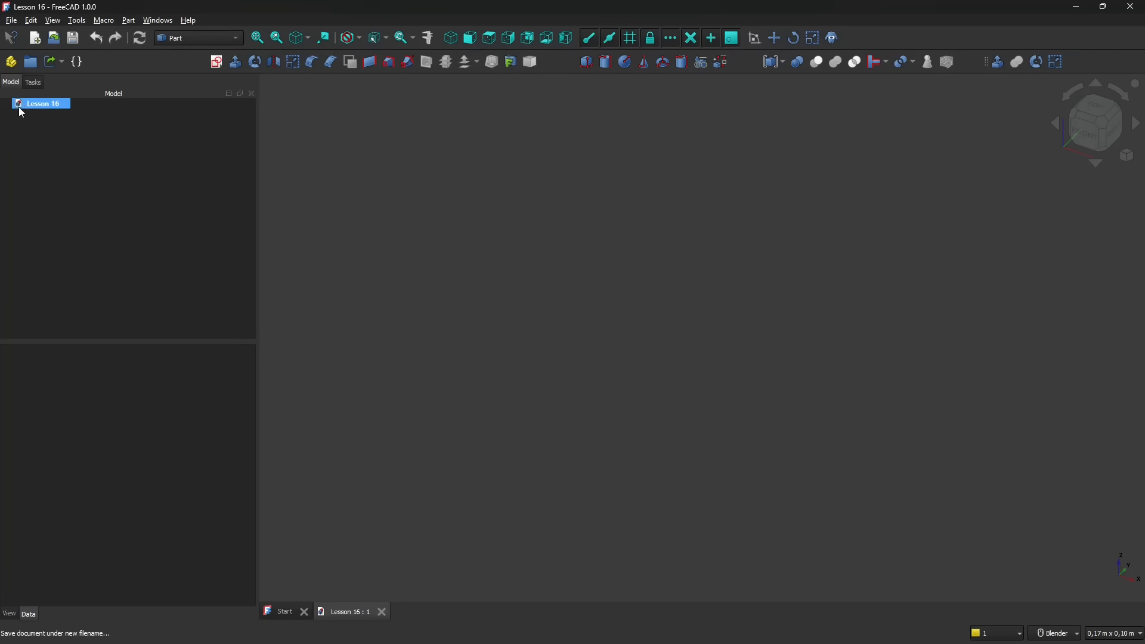